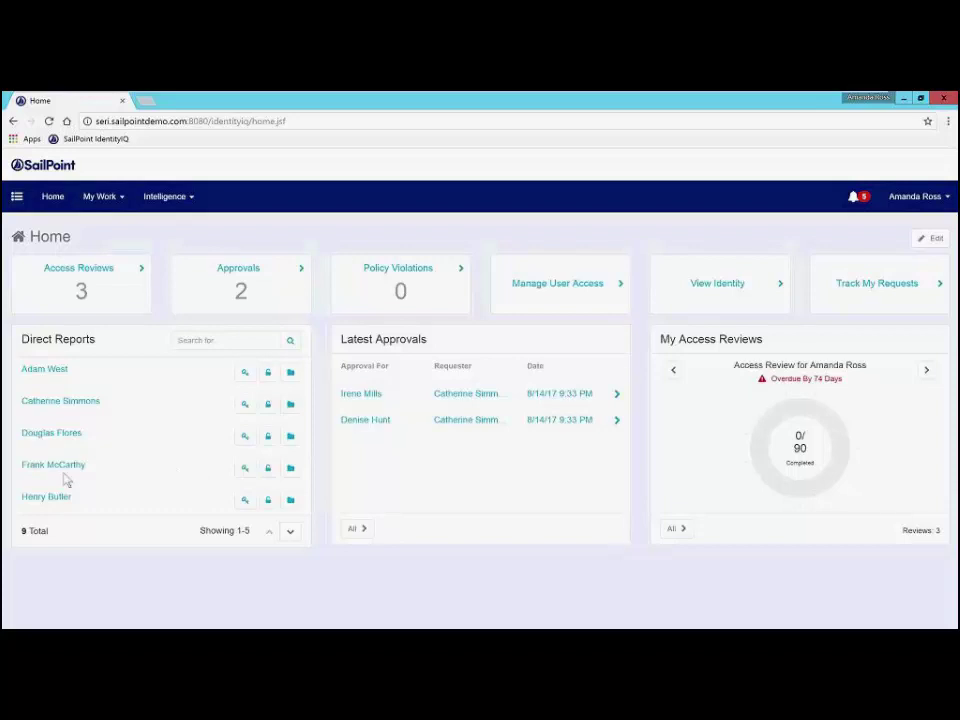
- Start an access request for the fourth direct report and filter the available access to the Privileged Account Management entitlement application
left_click(239, 477)
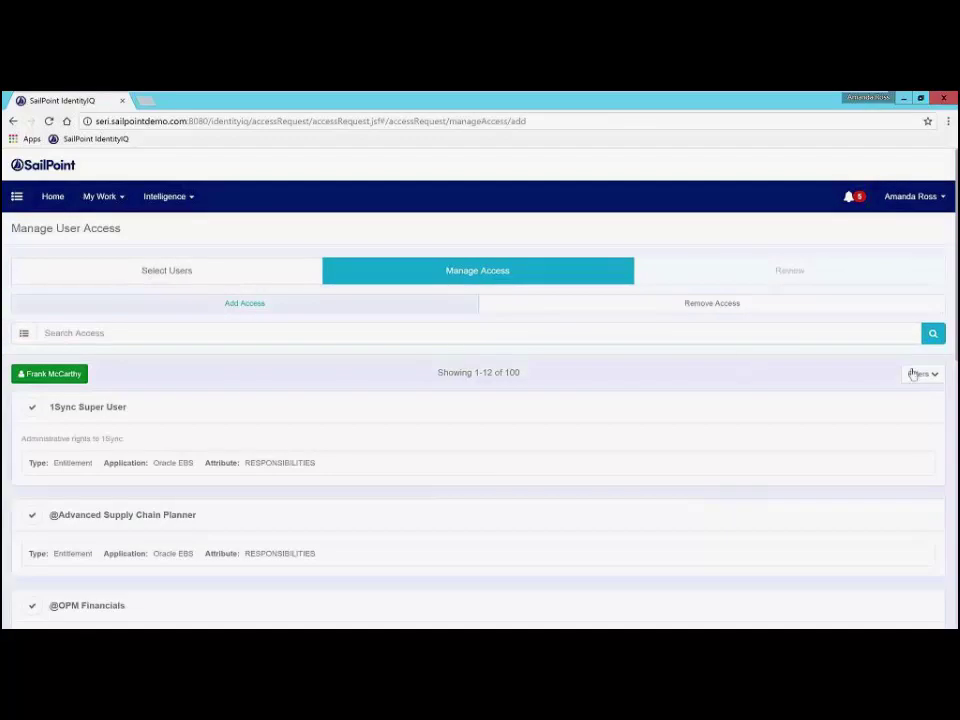
left_click(918, 374)
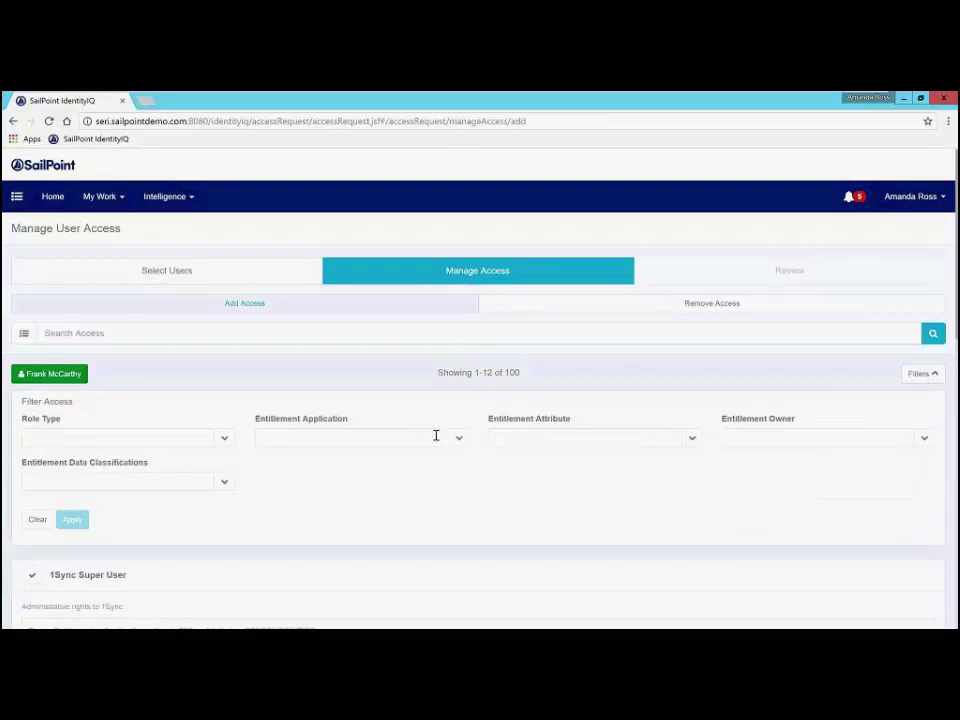
left_click(435, 436)
type("Pri")
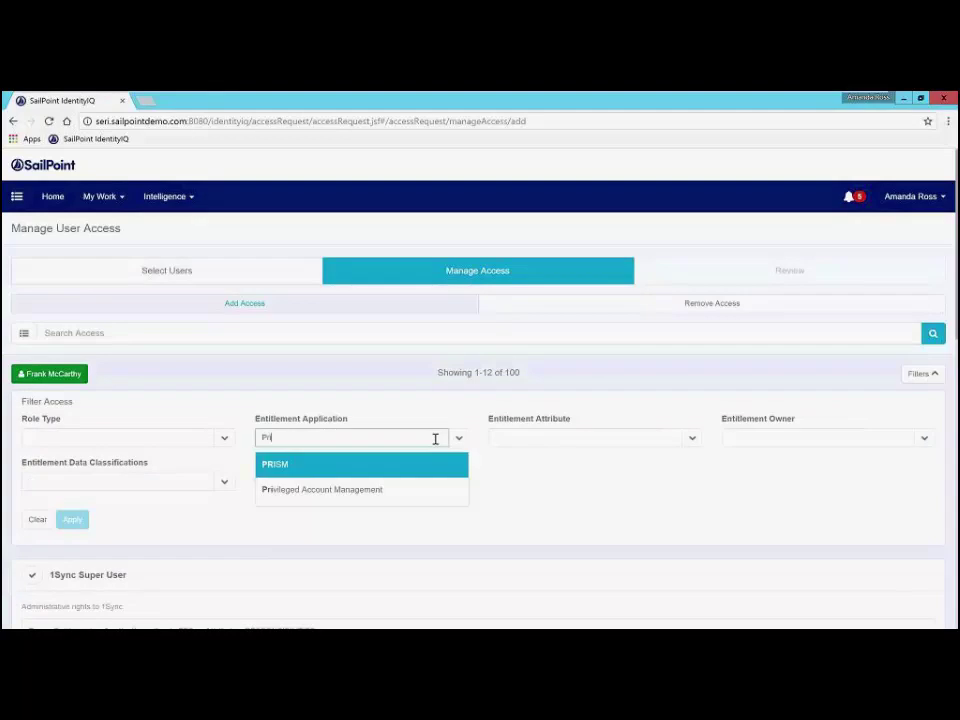
type("v")
key("Return")
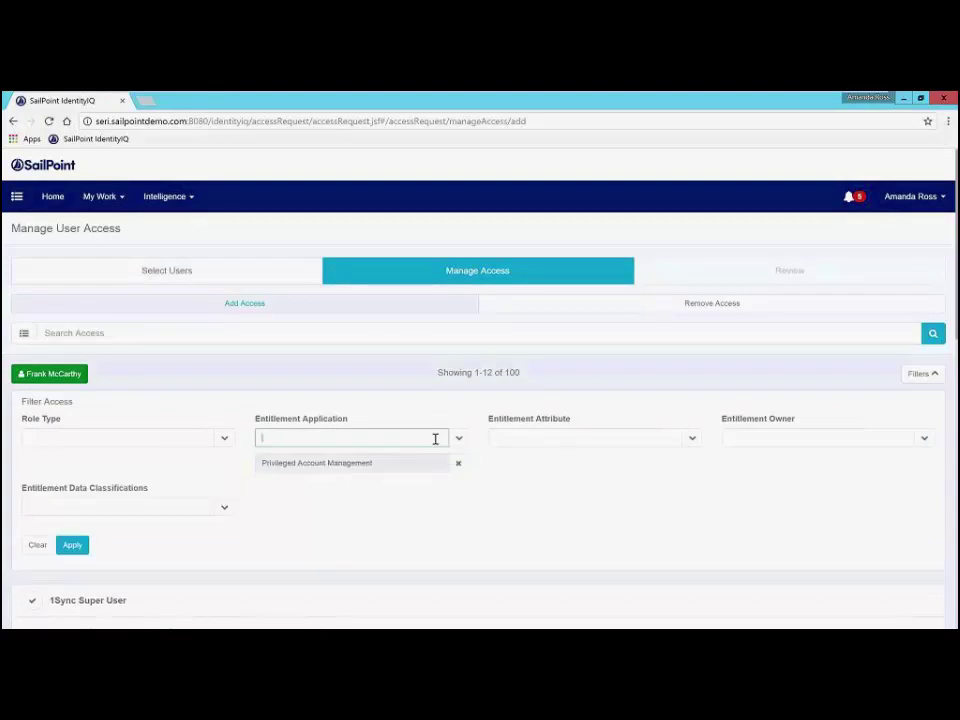
left_click(73, 546)
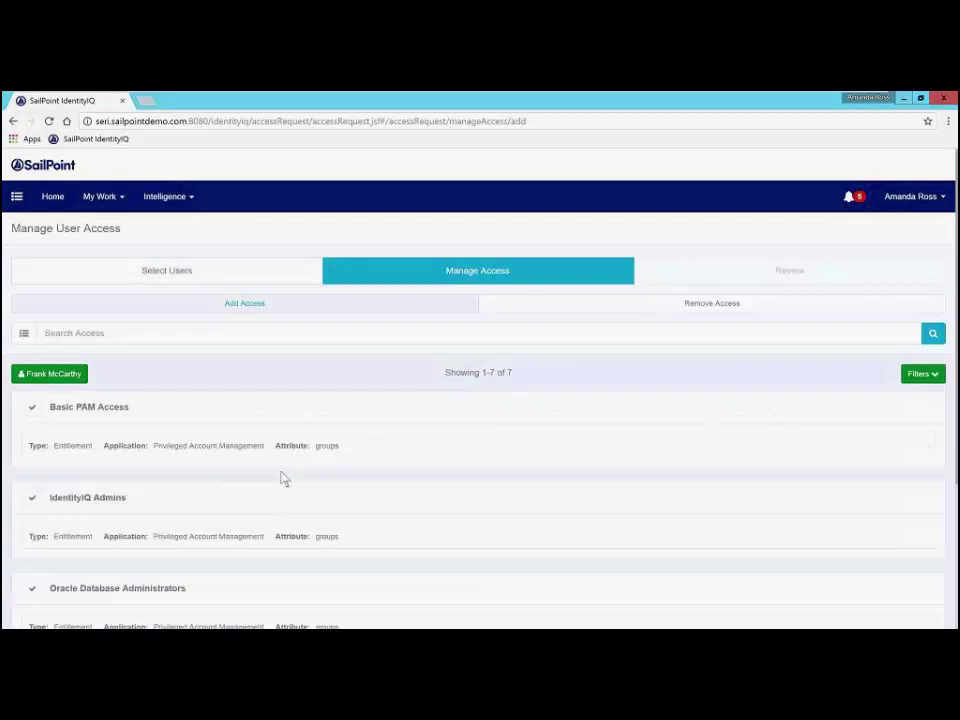
- Select the Basic PAM Access and Windows Admins entitlements to add, and proceed to the request review
left_click(32, 407)
scroll(152, 449, "down", 3)
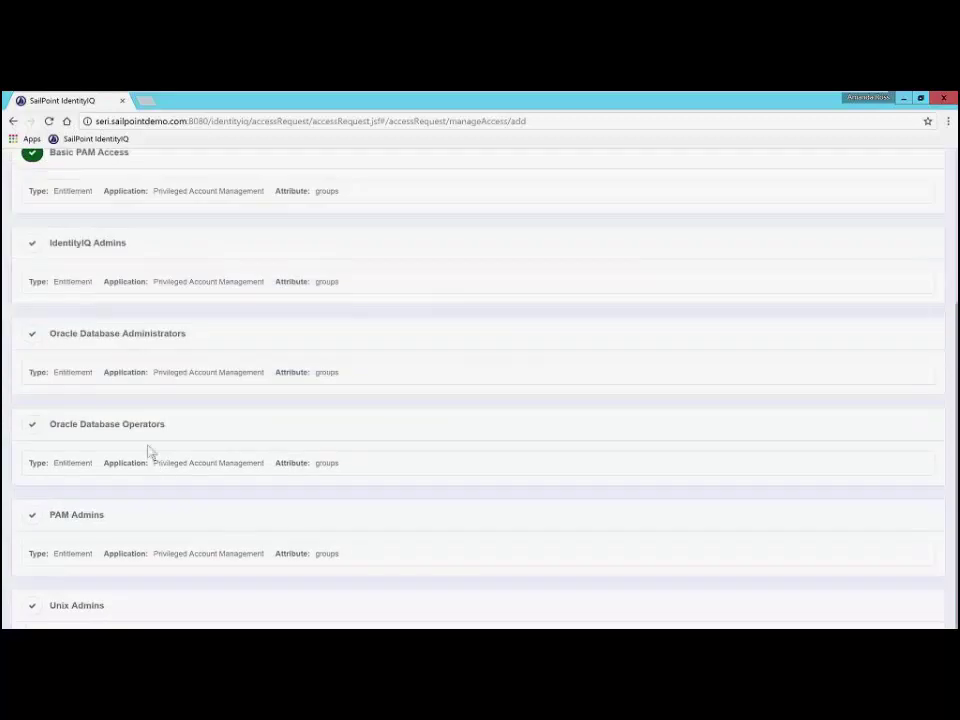
scroll(178, 452, "down", 1)
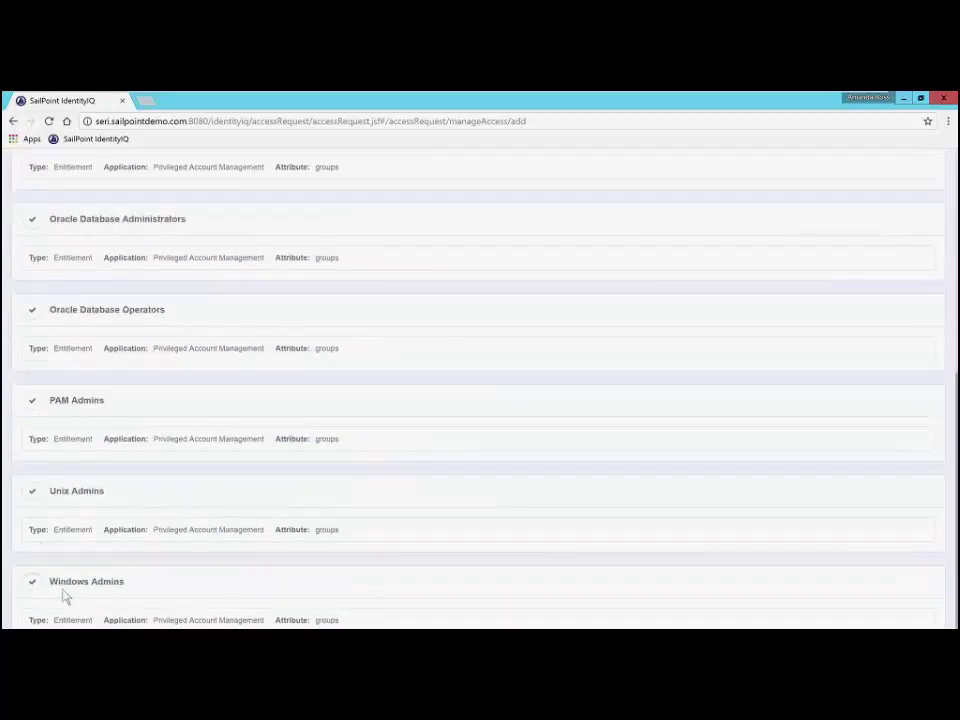
left_click(32, 581)
scroll(786, 324, "up", 5)
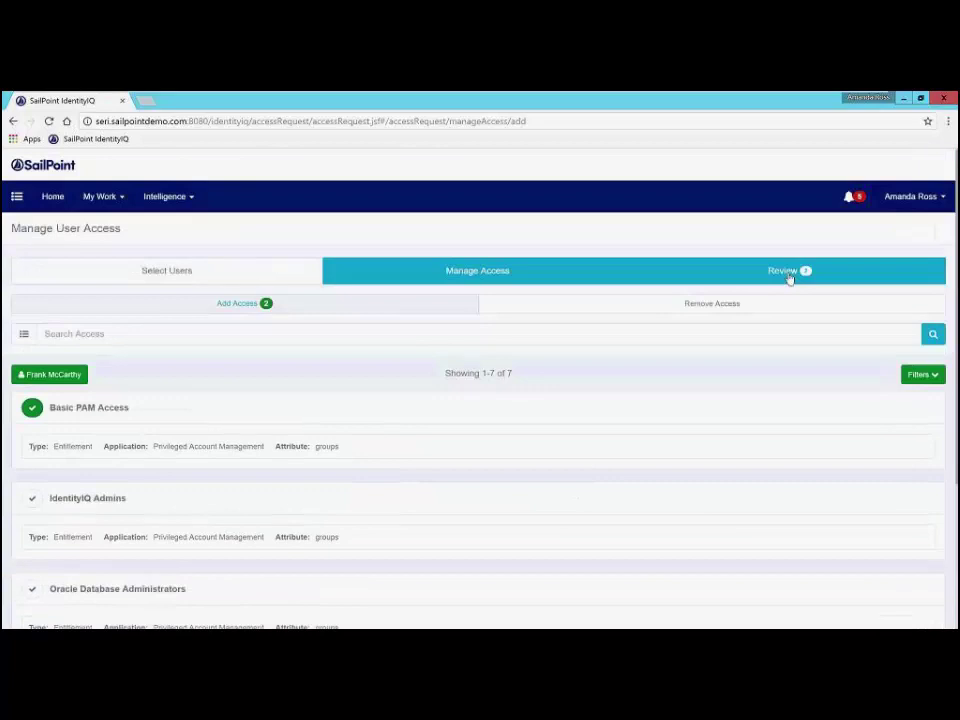
left_click(786, 272)
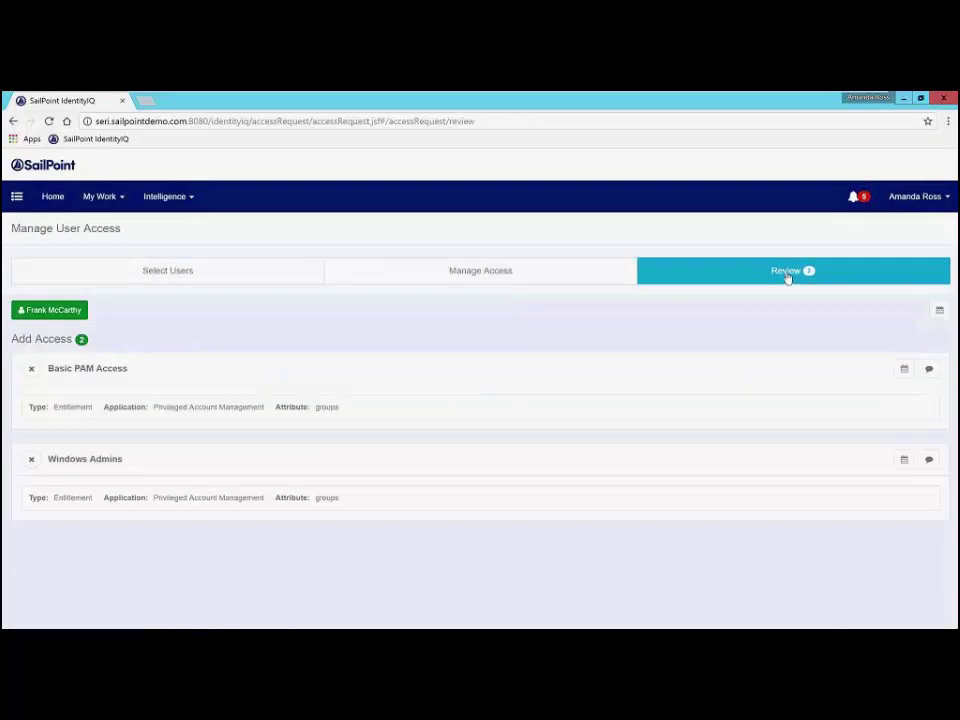
- Check the sunrise and sunset date options for Basic PAM Access, leaving the dates unset
left_click(905, 372)
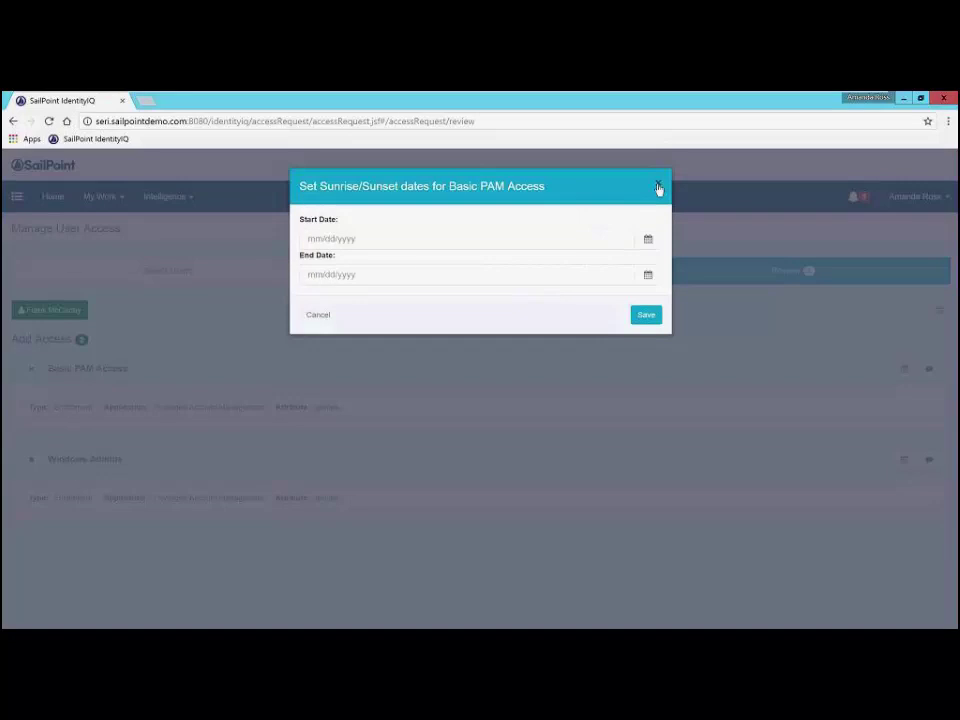
left_click(658, 187)
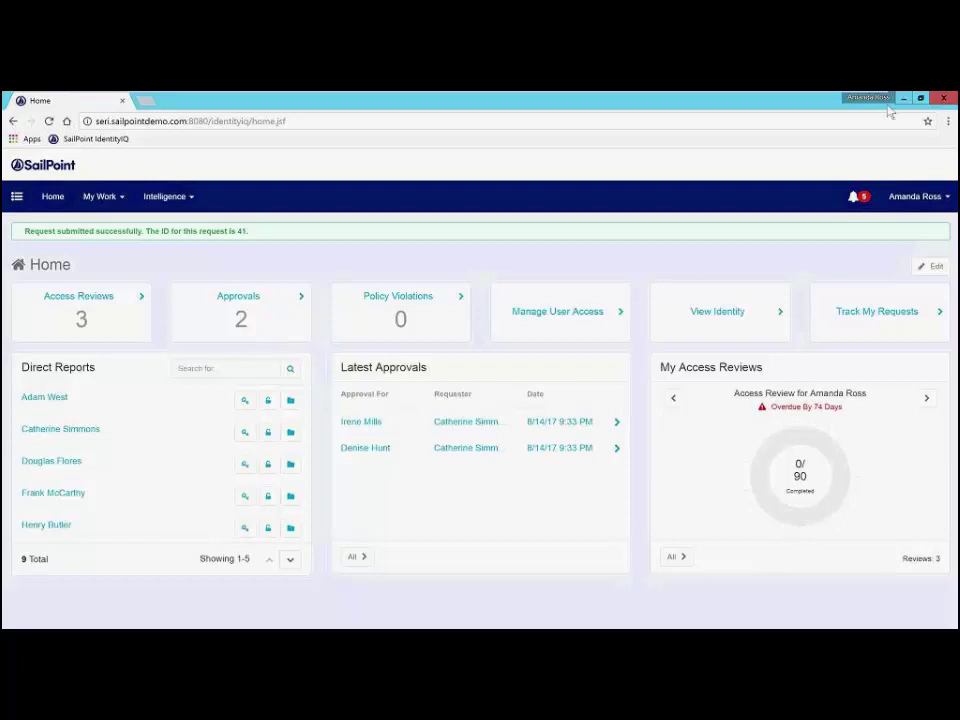
- Log out of the manager's account and log in to IdentityIQ from the approver's browser profile
left_click(935, 197)
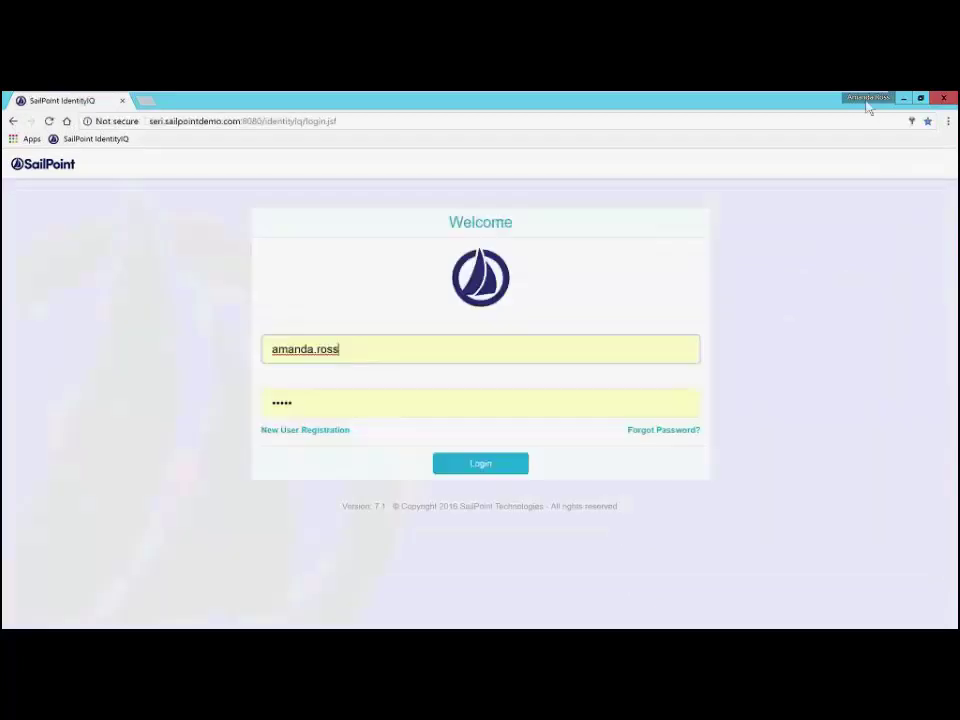
left_click(868, 98)
left_click(813, 325)
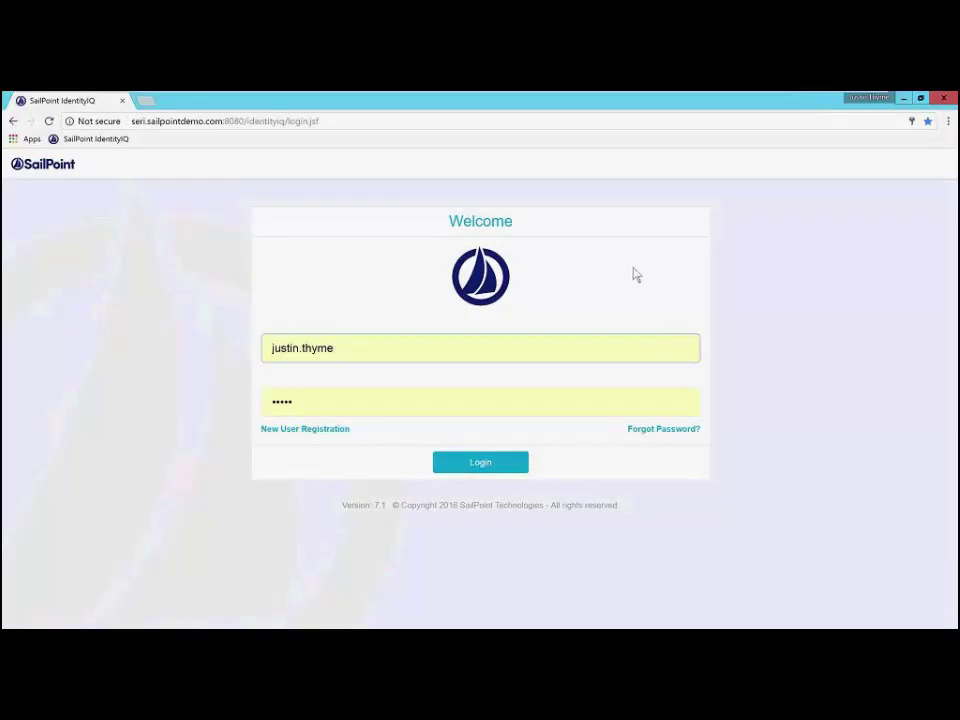
left_click(484, 463)
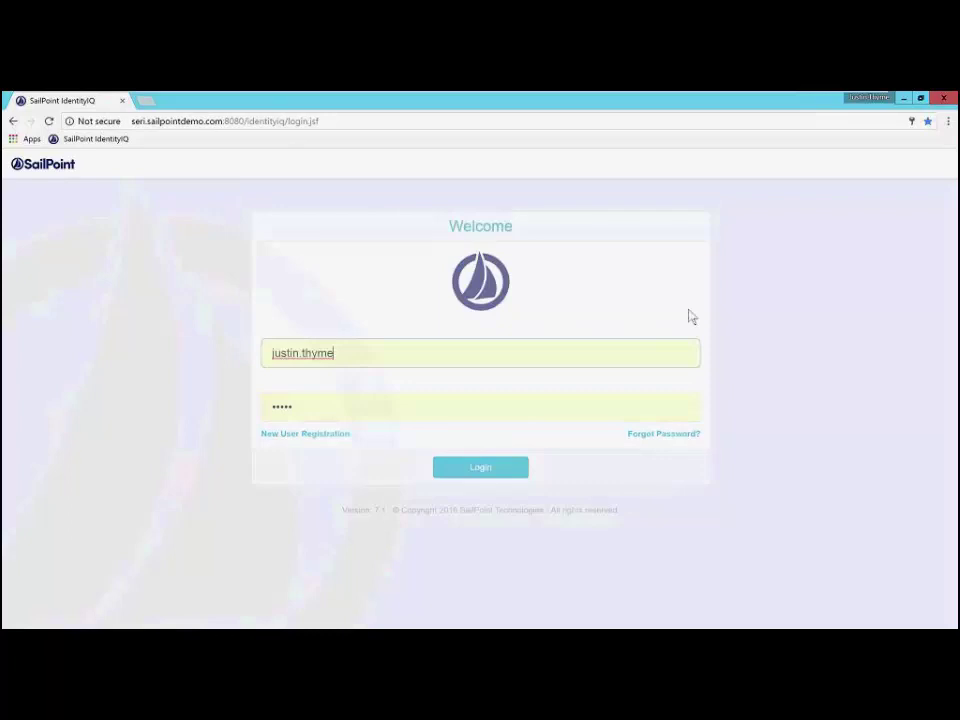
left_click(476, 469)
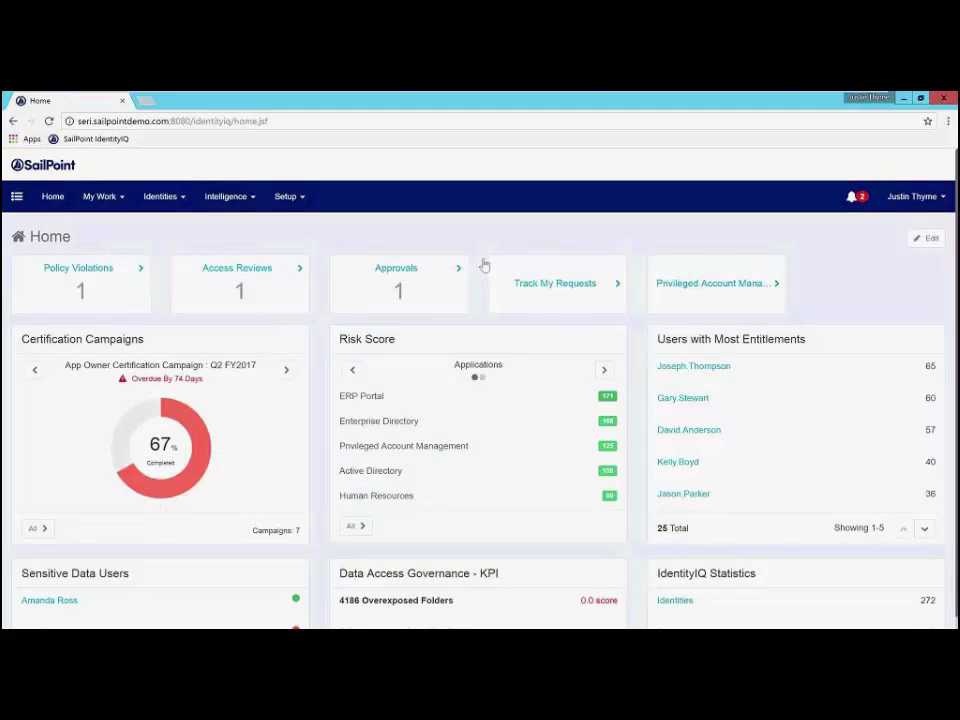
- Open the pending access request, approve both Basic PAM Access and Windows Admins, and complete the approval
left_click(402, 292)
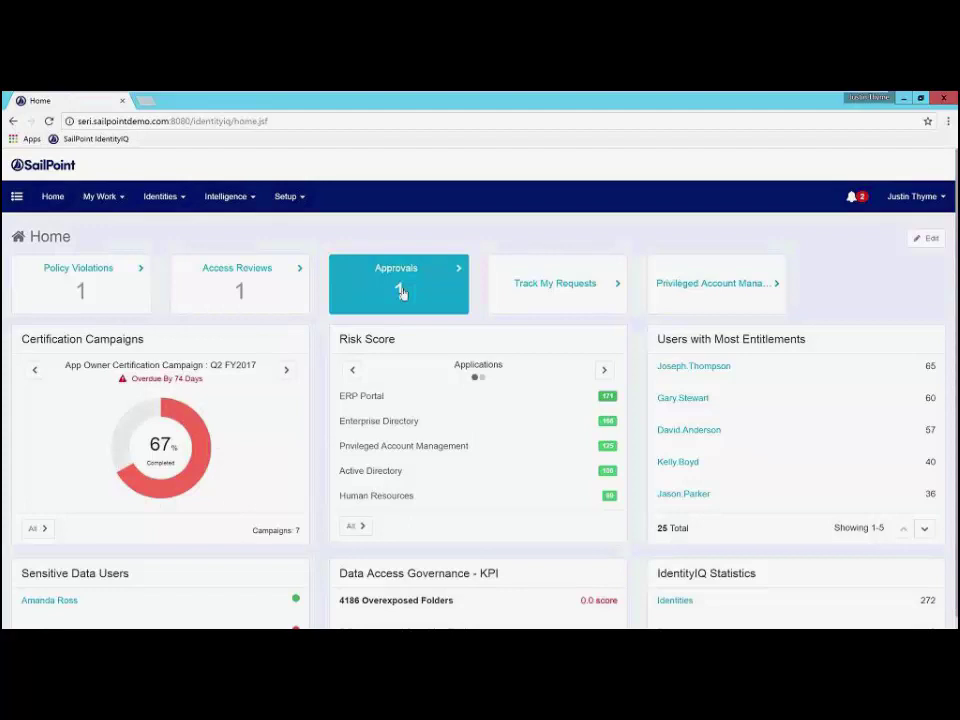
left_click(402, 292)
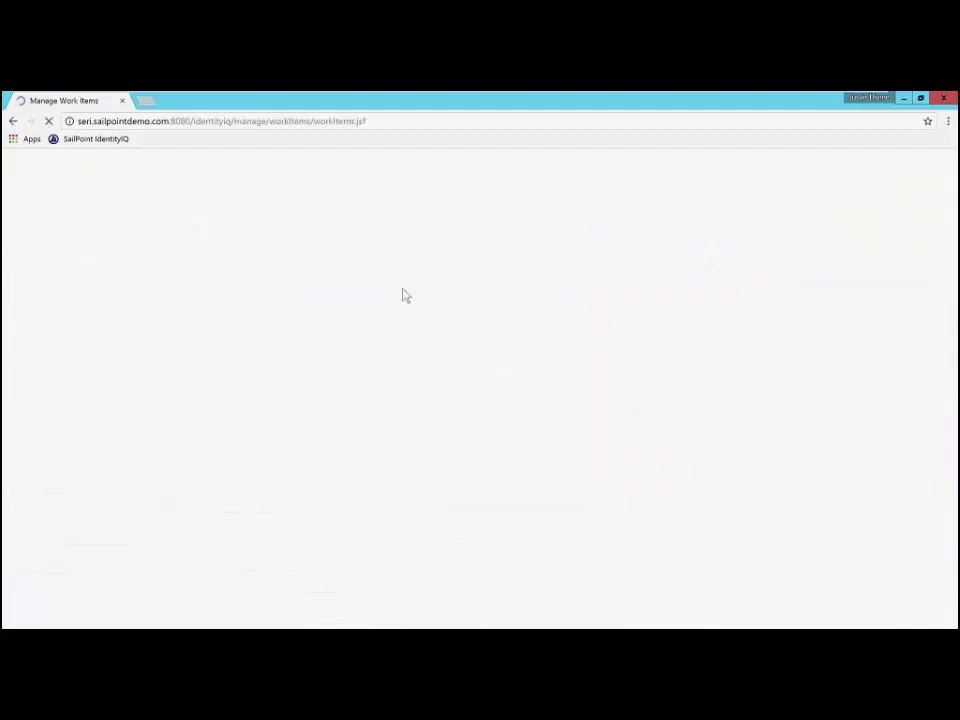
left_click(125, 356)
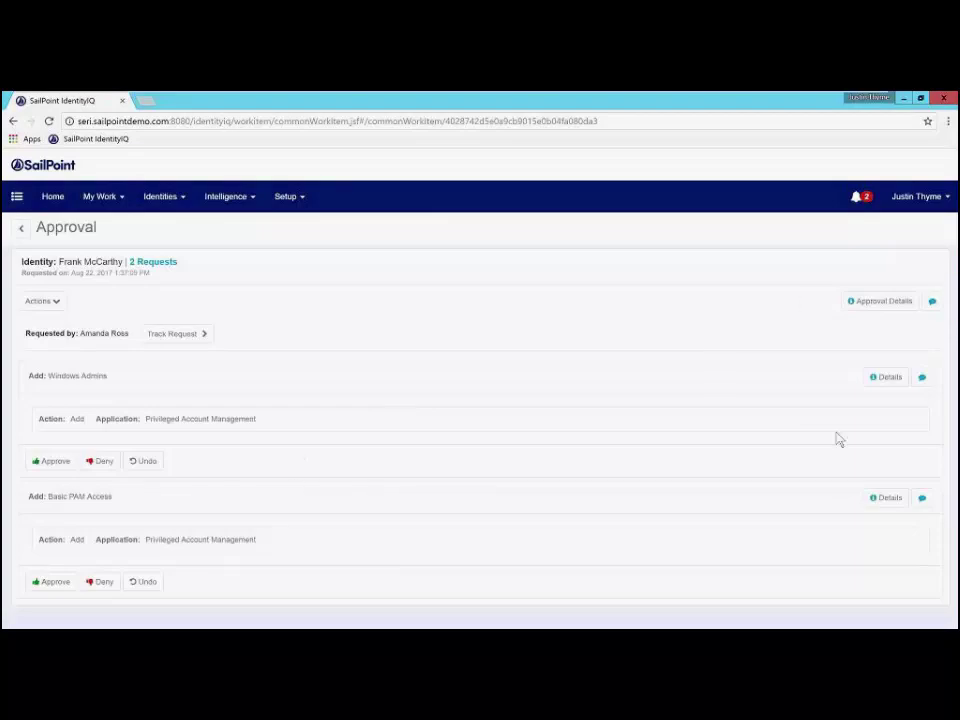
left_click(50, 585)
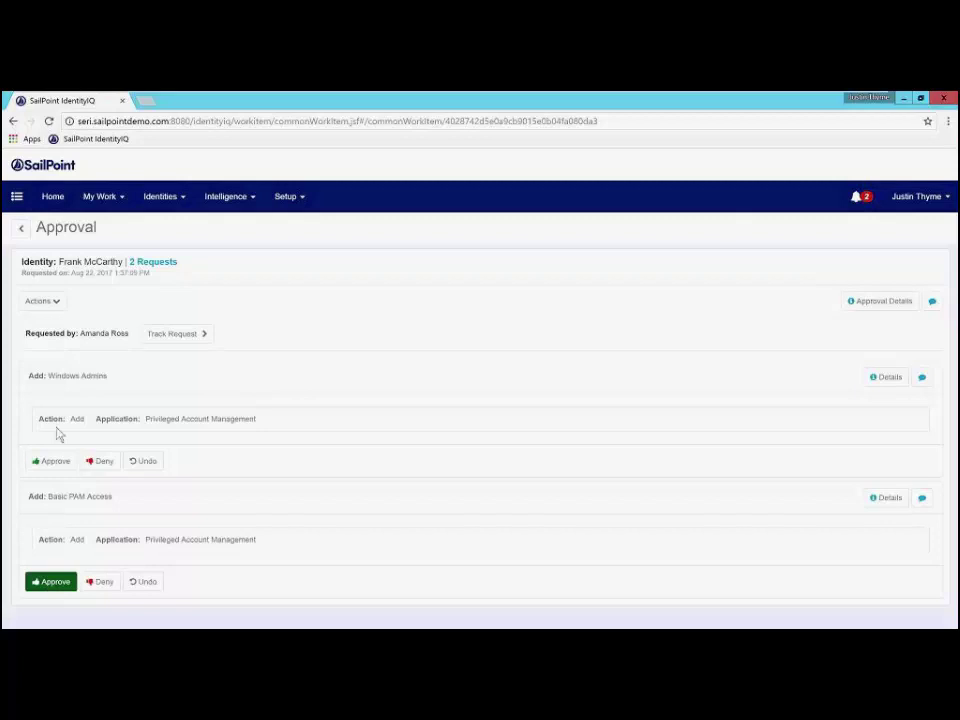
left_click(44, 462)
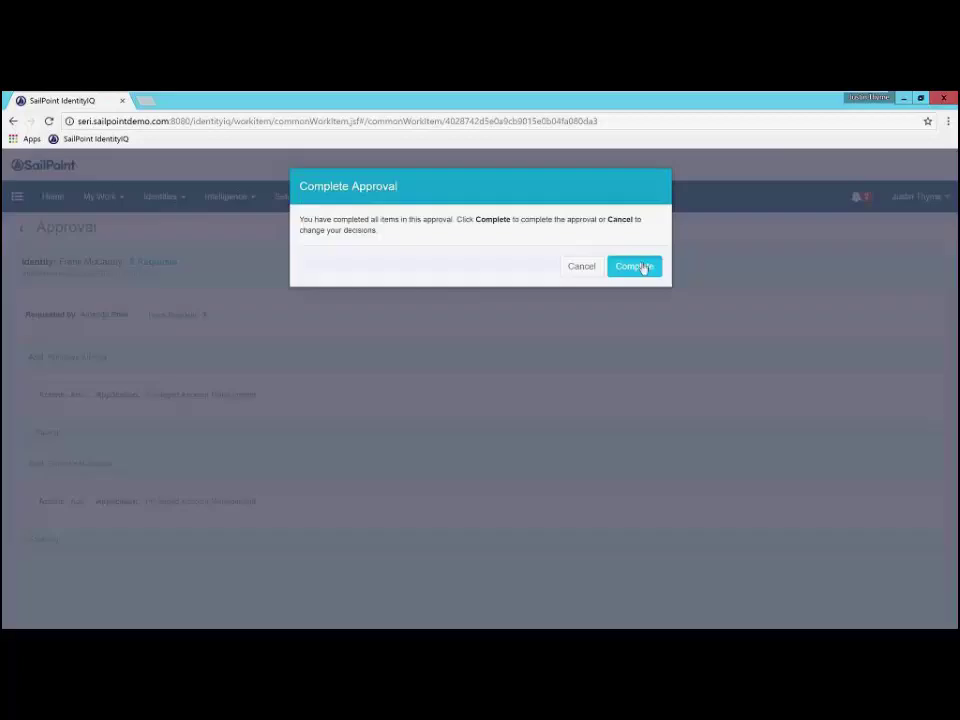
left_click(636, 266)
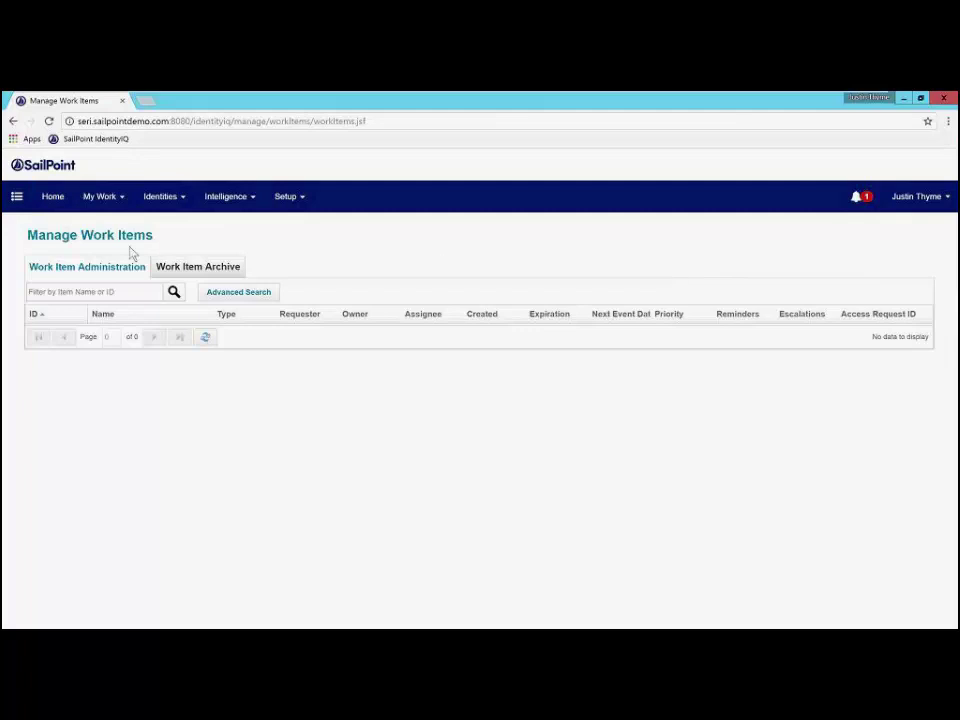
- Return to the home page and open the Windows Admin Accounts container in Privileged Account Management
left_click(62, 205)
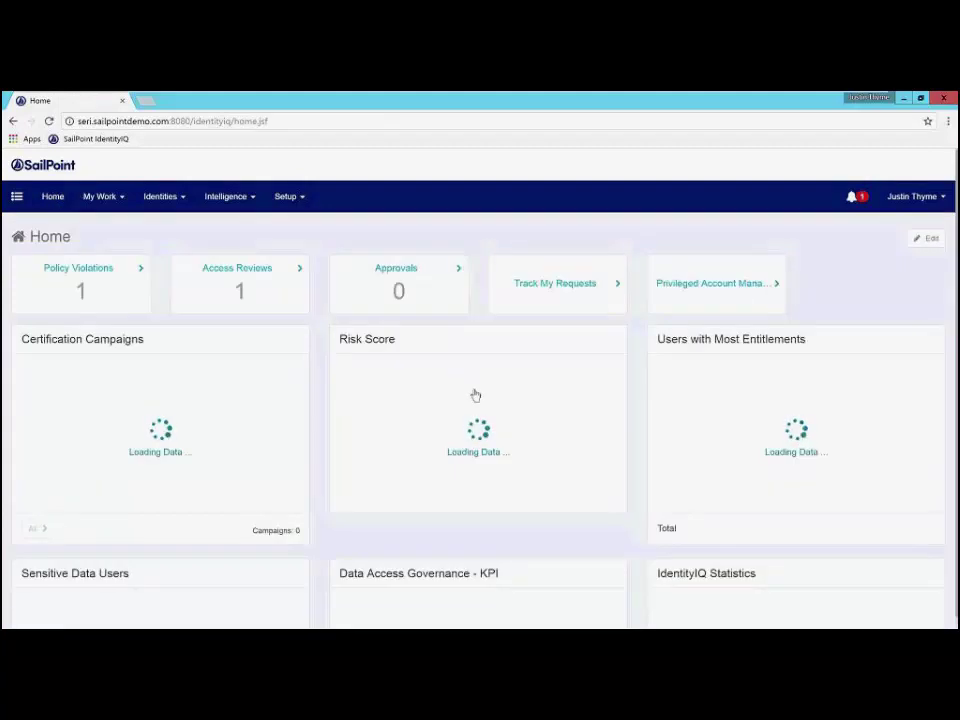
left_click(706, 289)
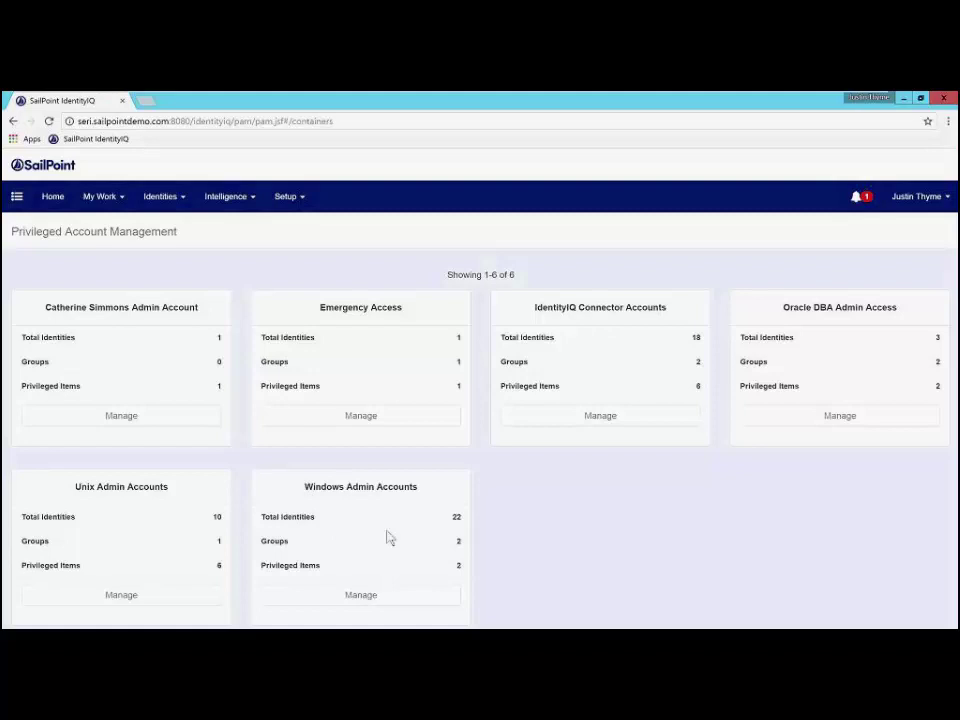
left_click(361, 596)
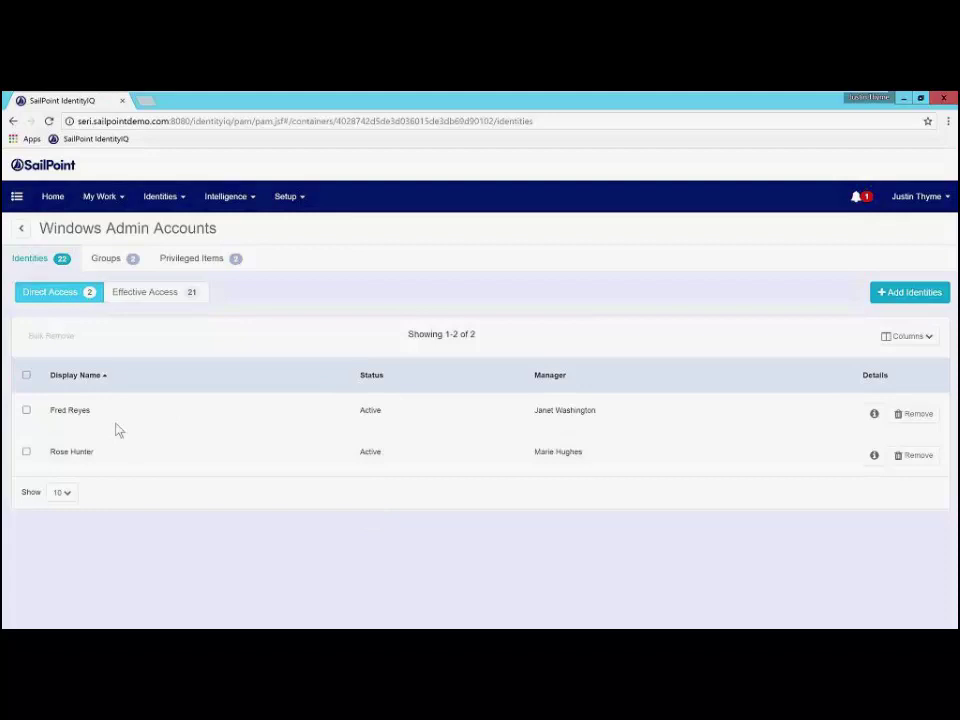
- Examine the effective-access permissions of the employee from the approved request on Windows Admin Accounts
left_click(150, 293)
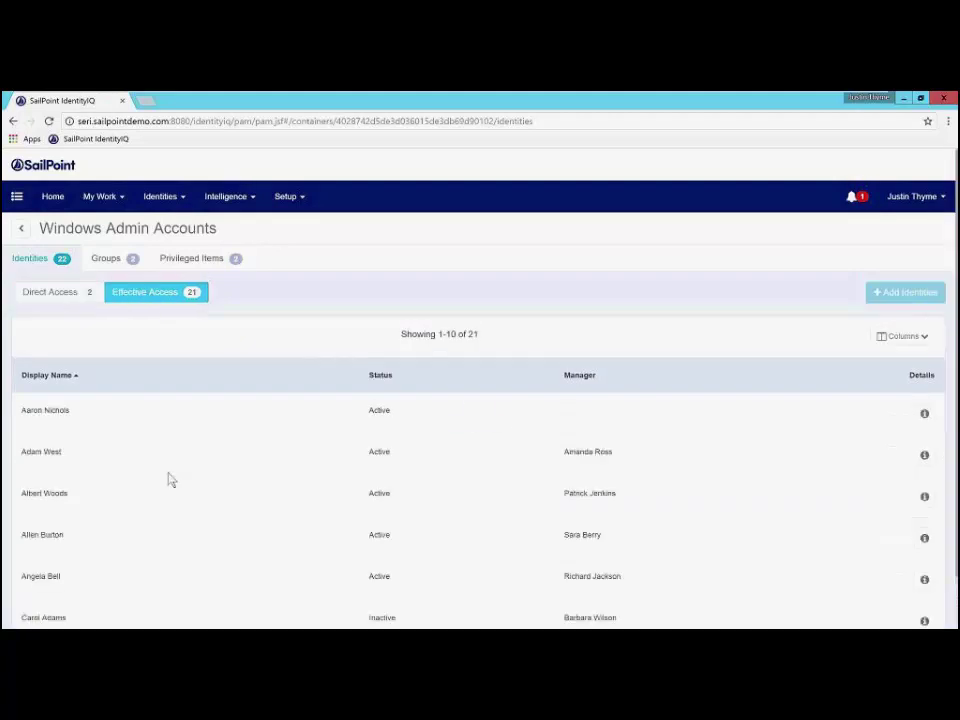
scroll(170, 480, "down", 3)
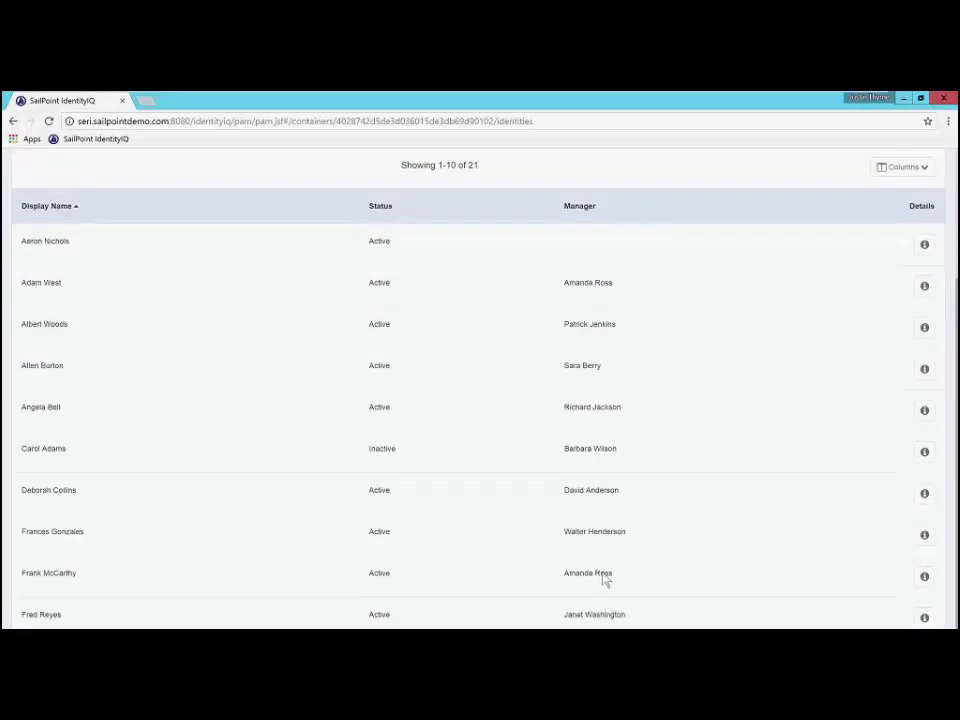
left_click(925, 580)
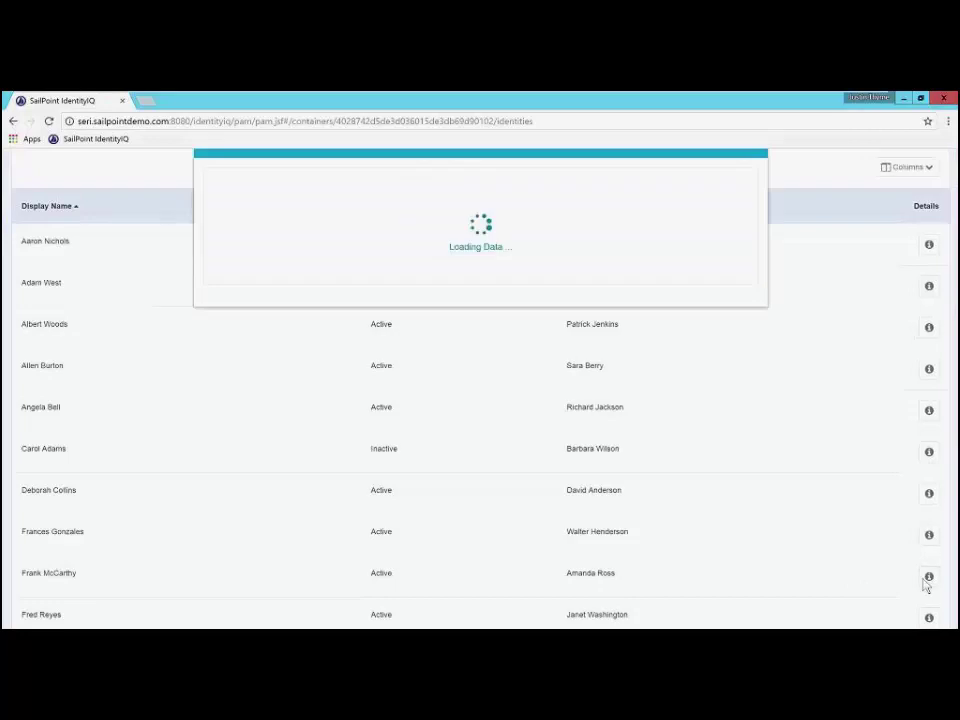
scroll(633, 377, "down", 1)
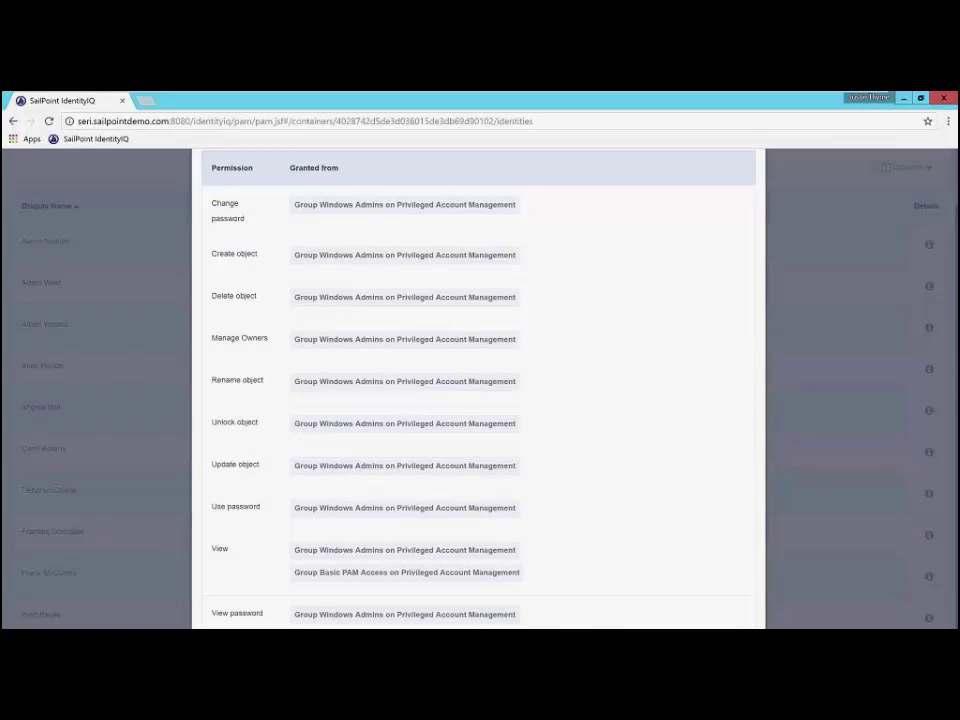
scroll(643, 331, "up", 2)
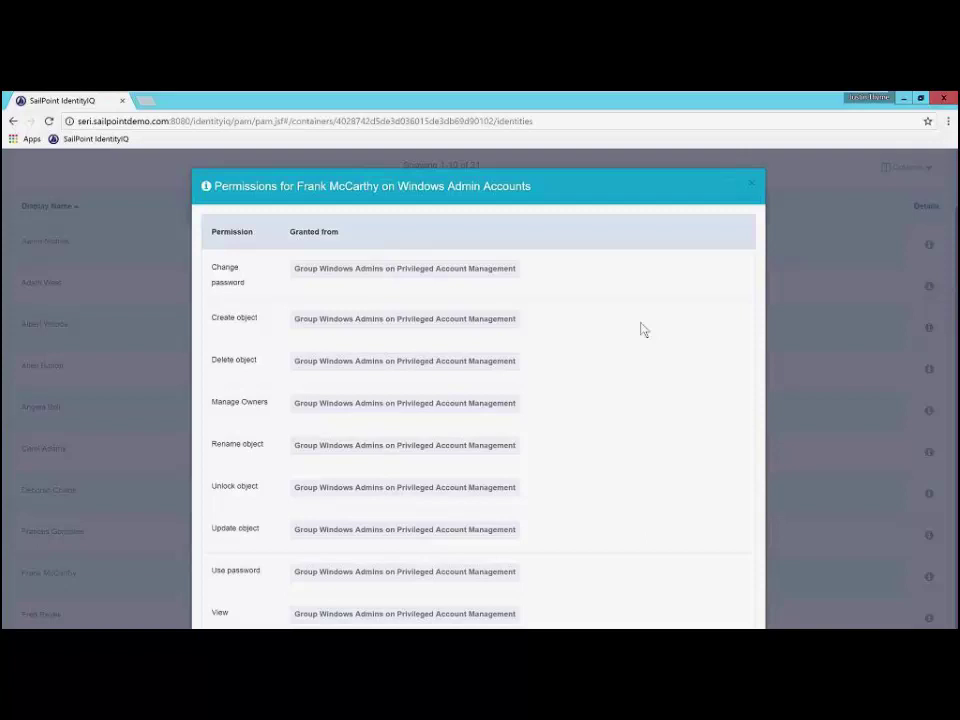
left_click(752, 188)
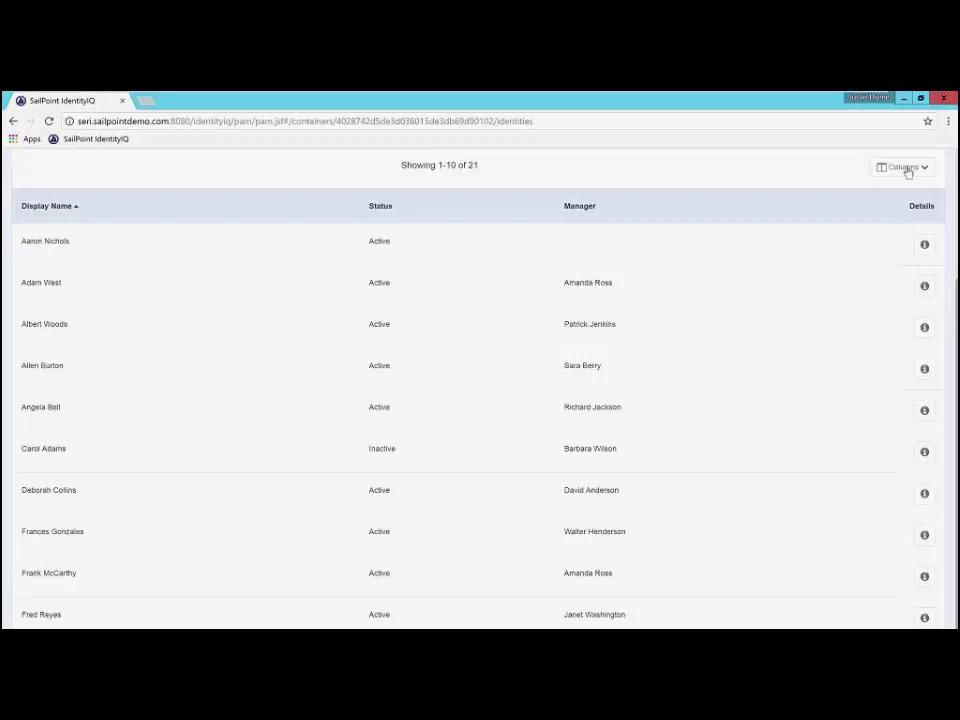
- Log out of the approver's account and log in to IdentityIQ from the access requester's browser profile
scroll(930, 190, "up", 1)
scroll(937, 197, "up", 2)
left_click(937, 199)
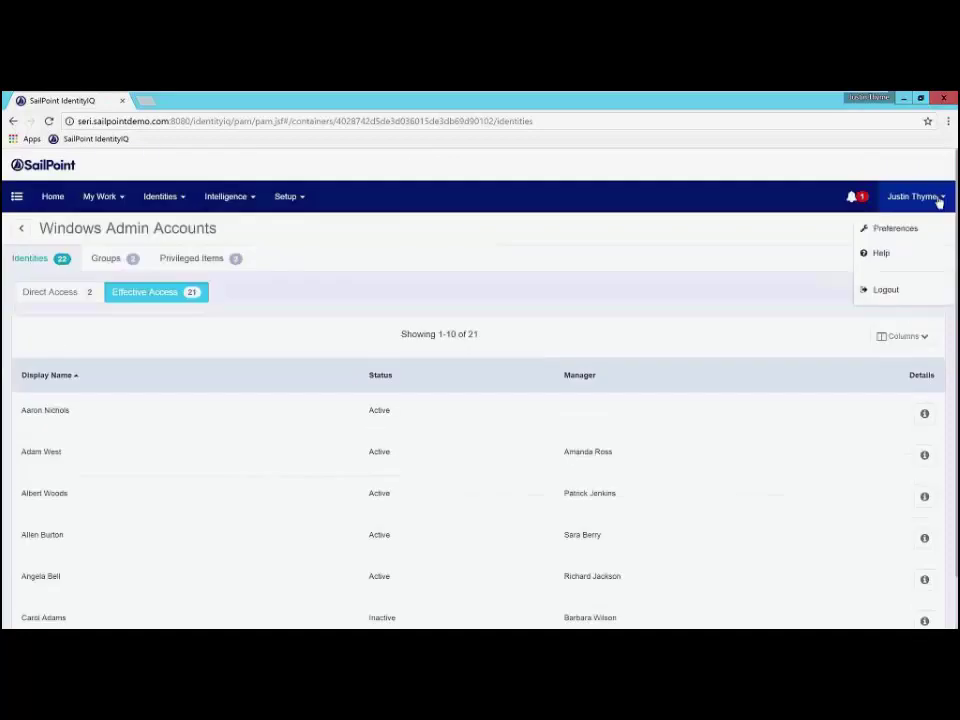
left_click(899, 290)
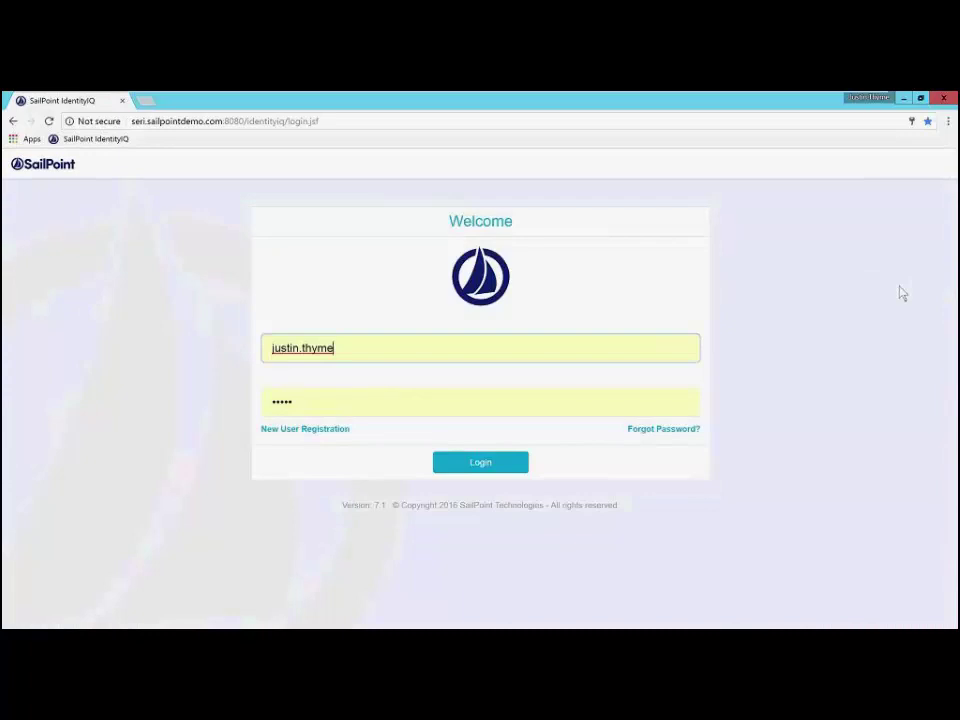
left_click(869, 100)
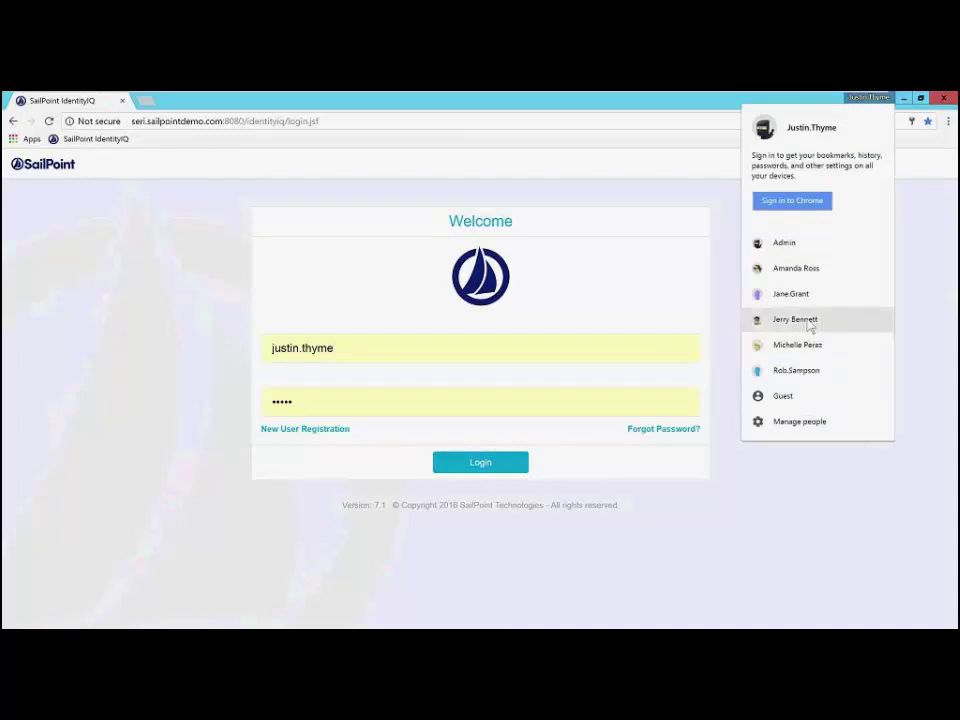
left_click(808, 322)
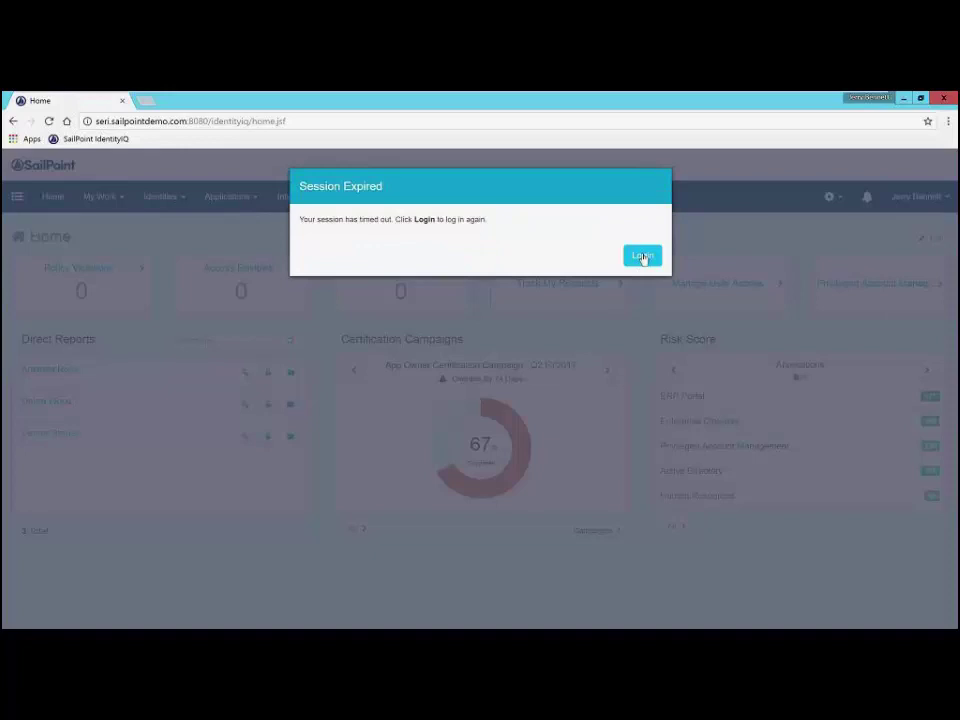
left_click(596, 258)
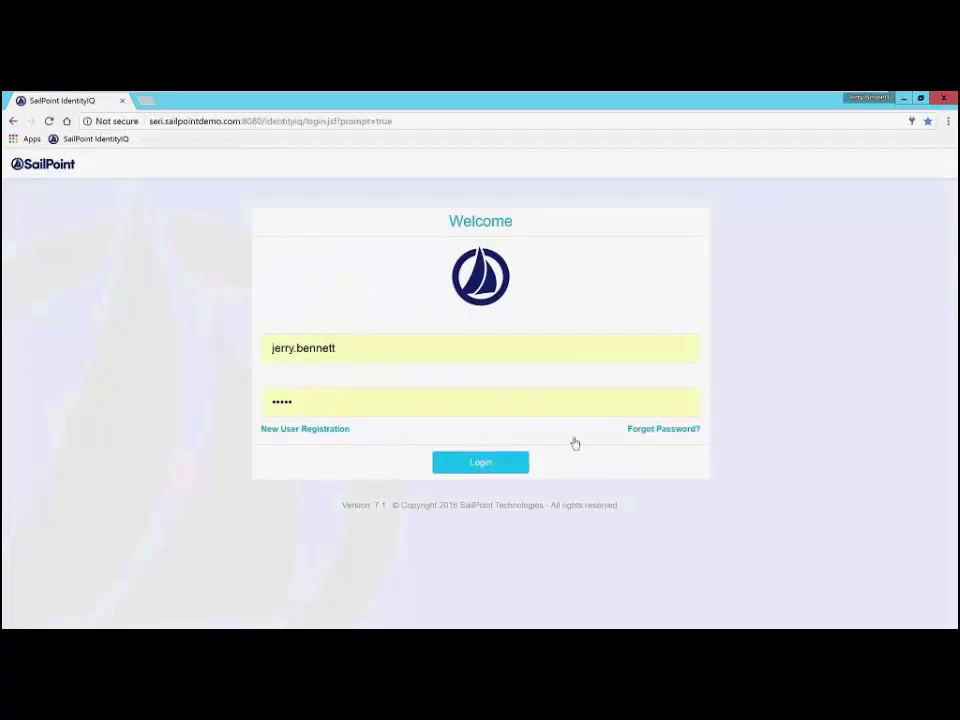
key("Return")
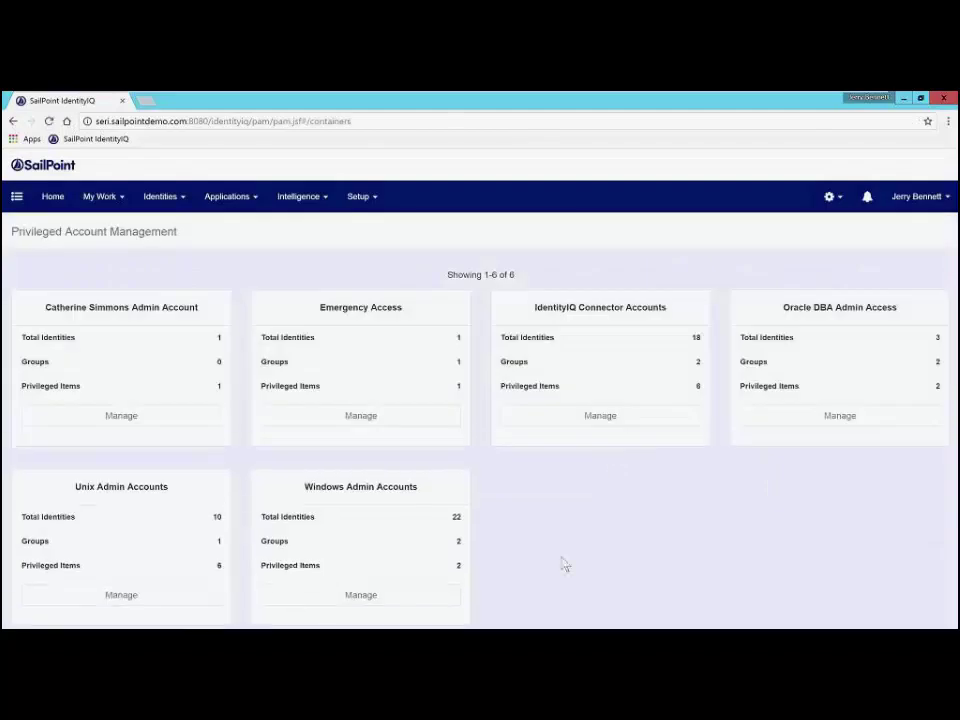
- Open the Unix Admin Accounts container in Privileged Account Management and review its direct and effective access identities
left_click(117, 600)
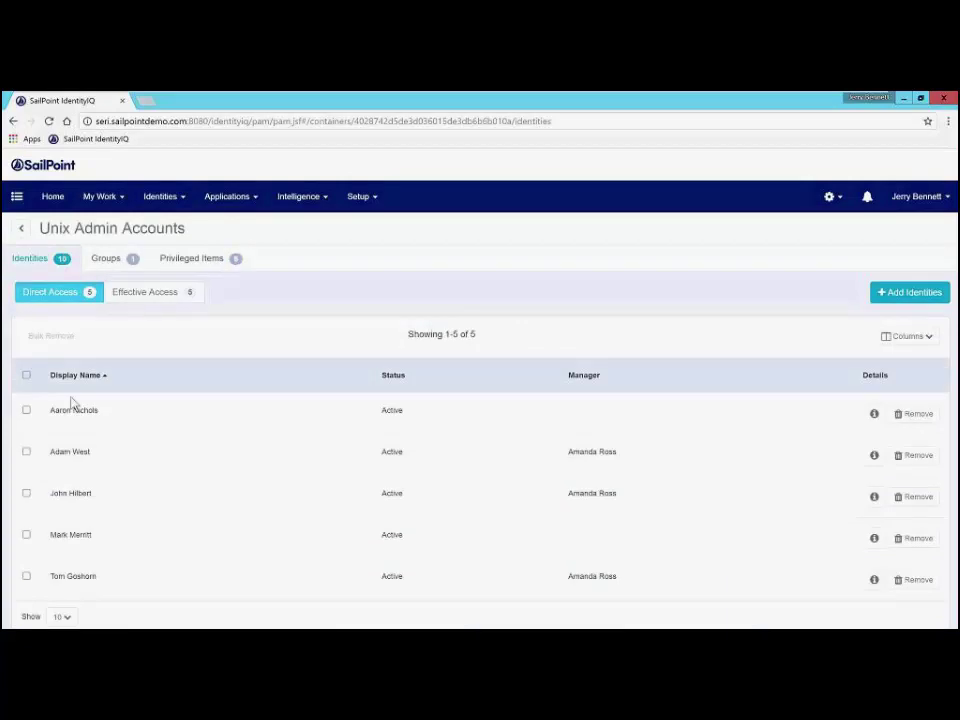
triple_click(146, 357)
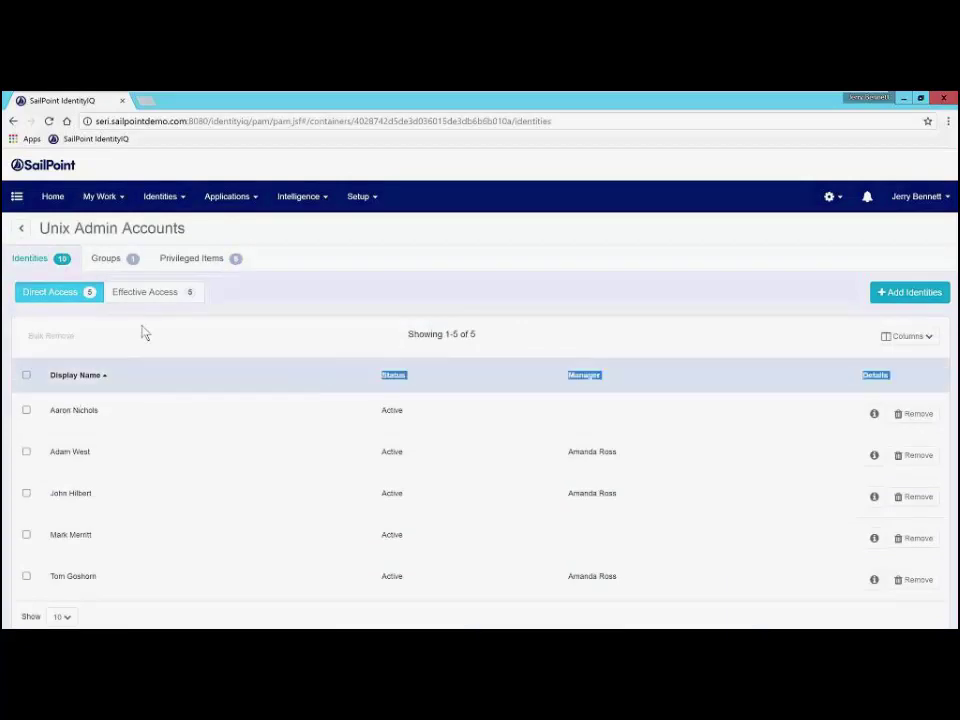
left_click(150, 300)
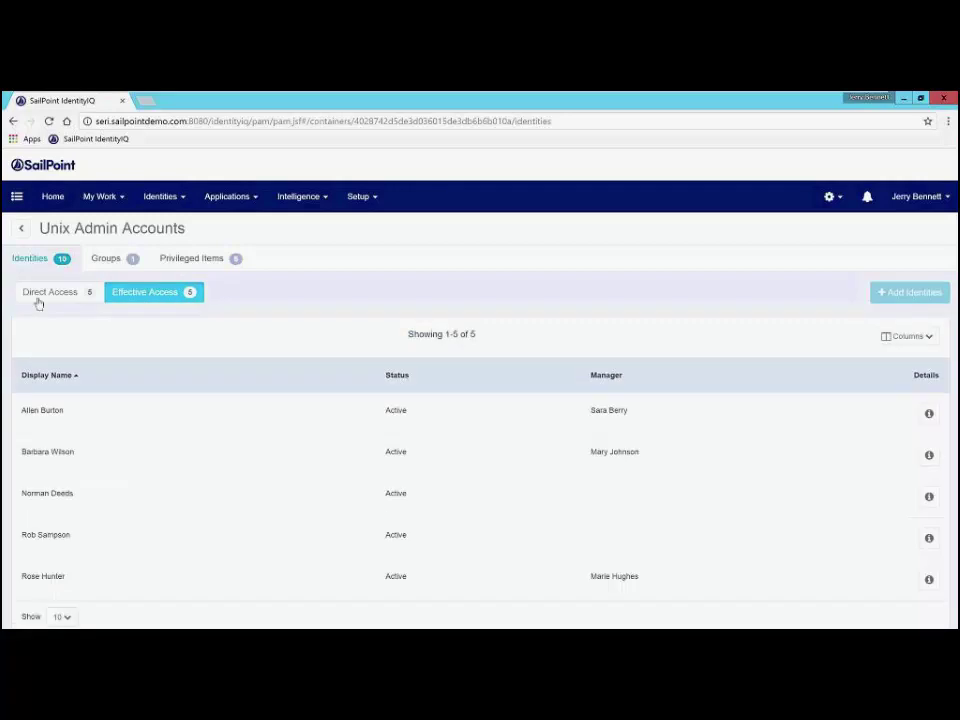
left_click(40, 296)
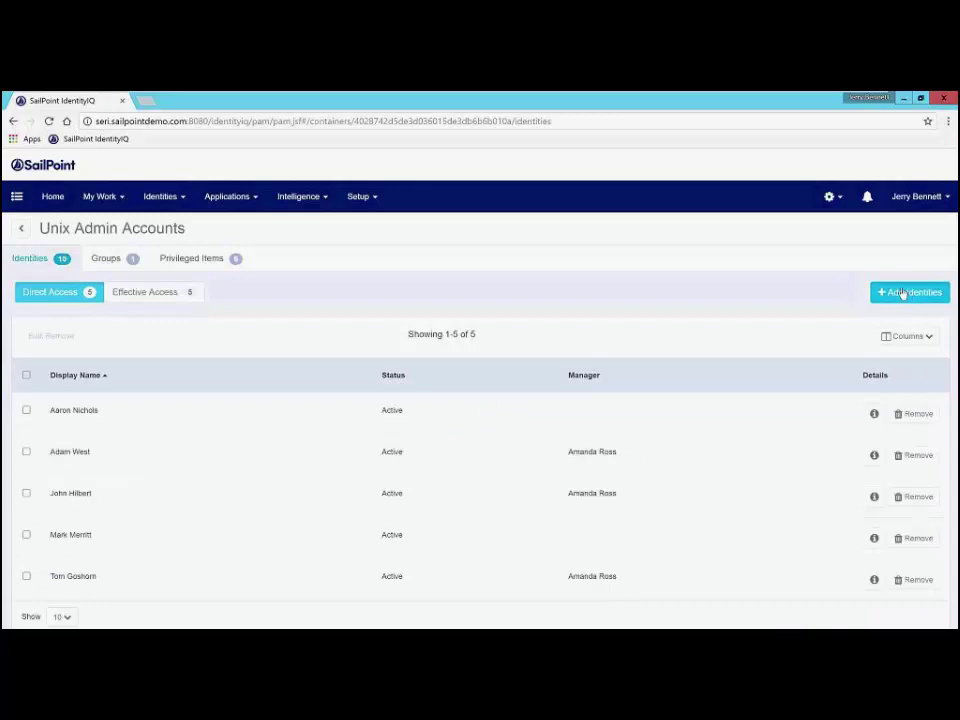
- Start adding an identity to Unix Admin Accounts, choose the employee by first name and proceed to the container permissions
left_click(903, 293)
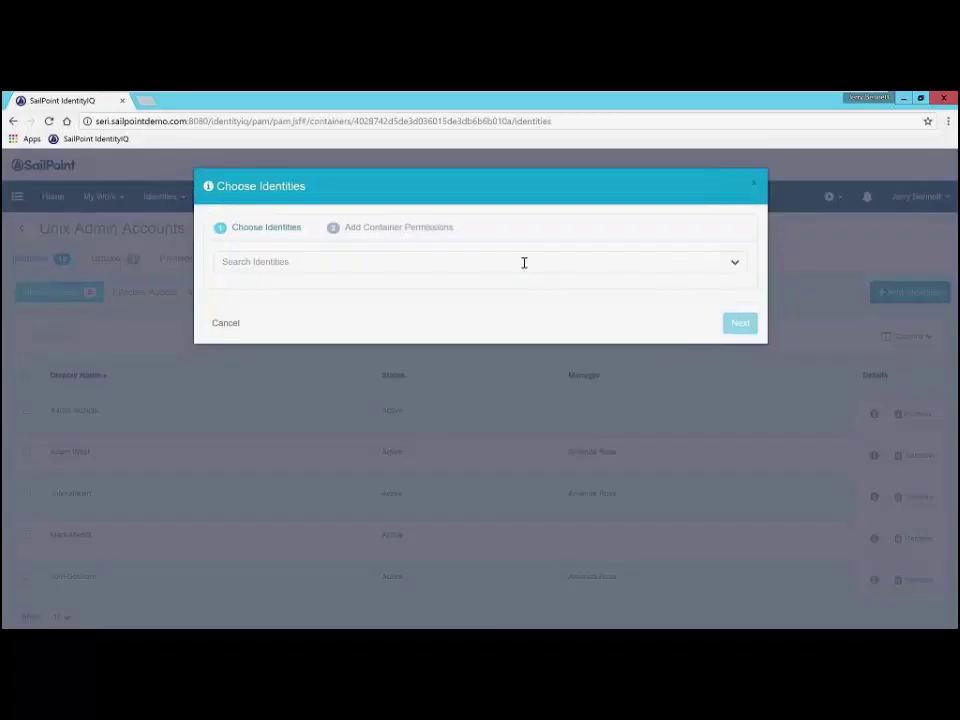
left_click(523, 263)
type("Frank")
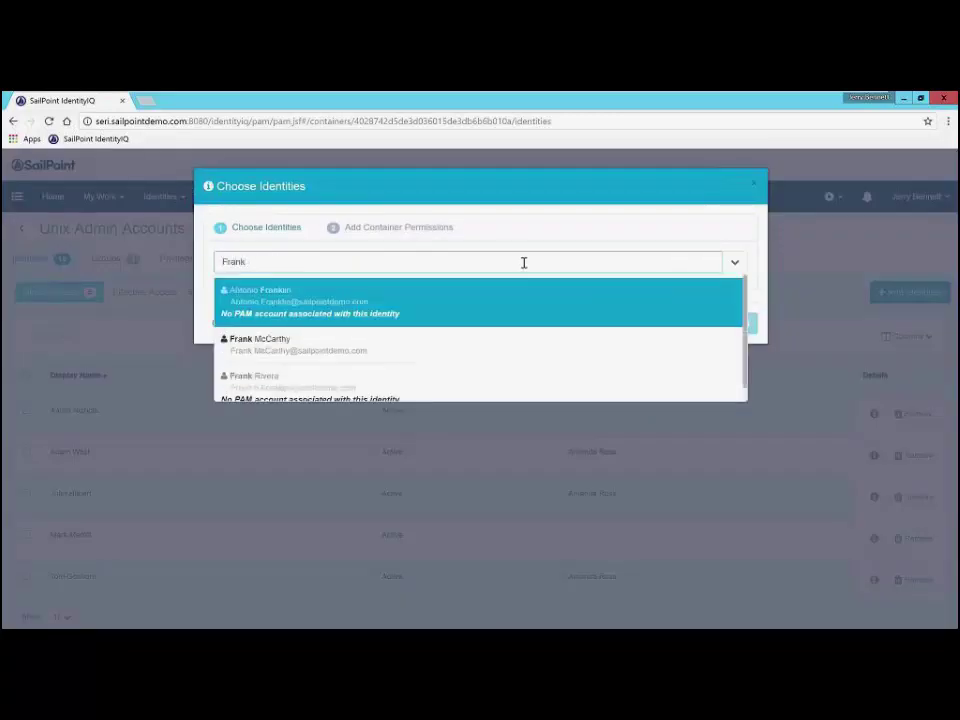
left_click(318, 355)
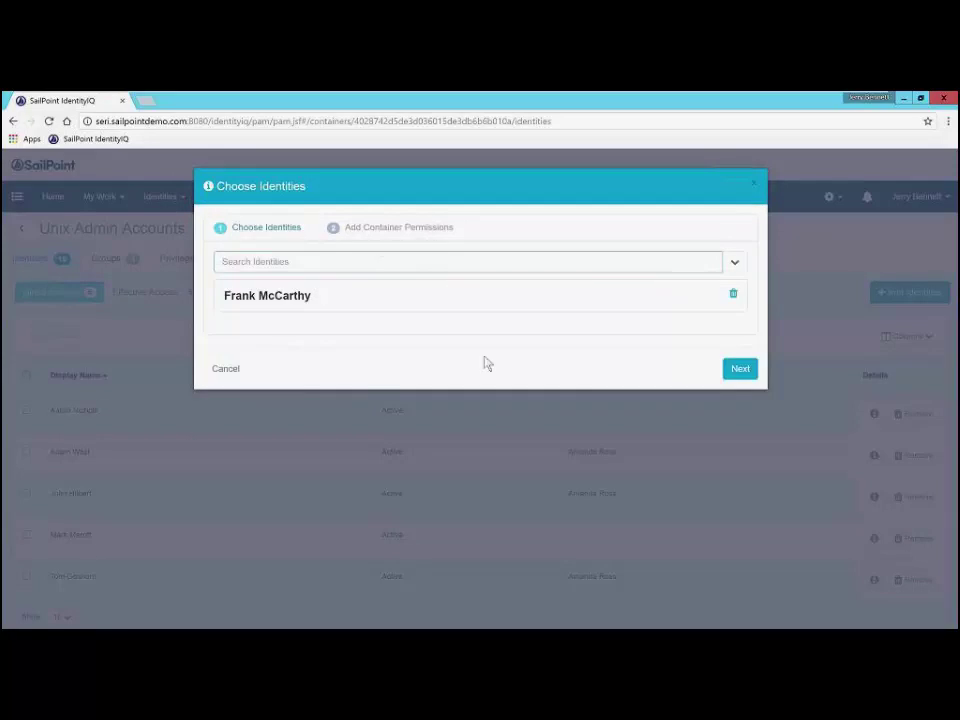
left_click(740, 369)
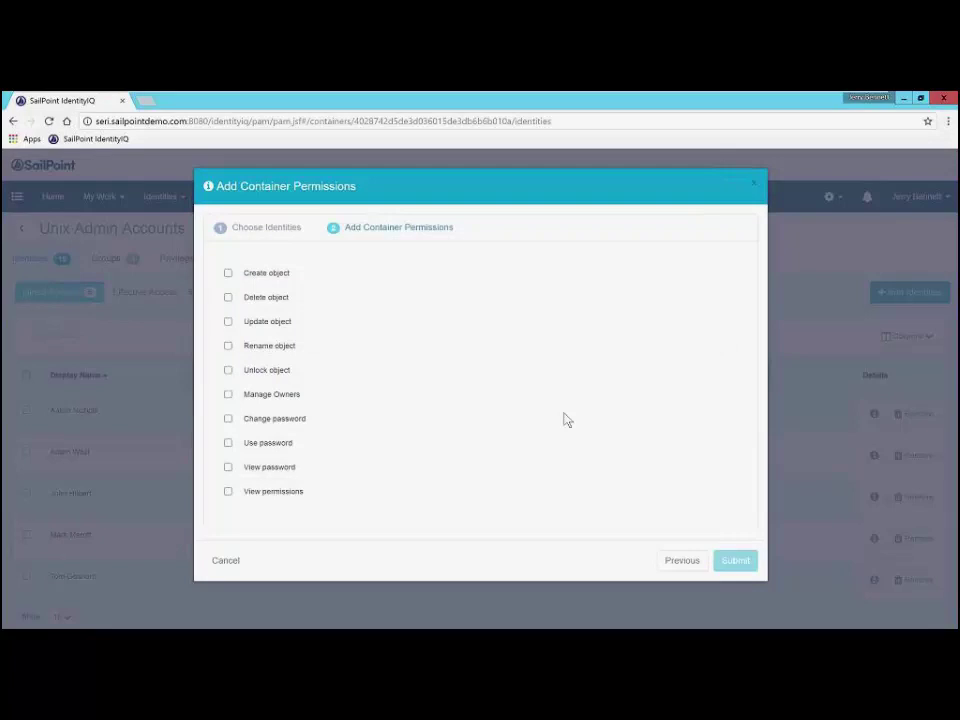
- Request the permissions Manage Owners, Change password, Use password, View password and View permissions for the employee and submit
left_click(228, 418)
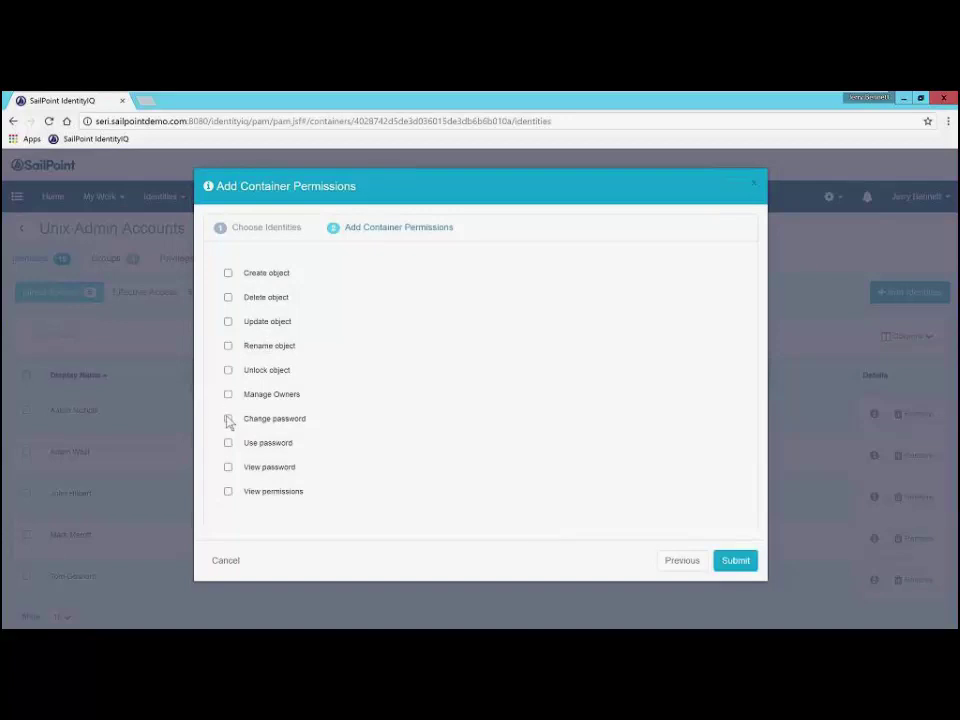
left_click(228, 394)
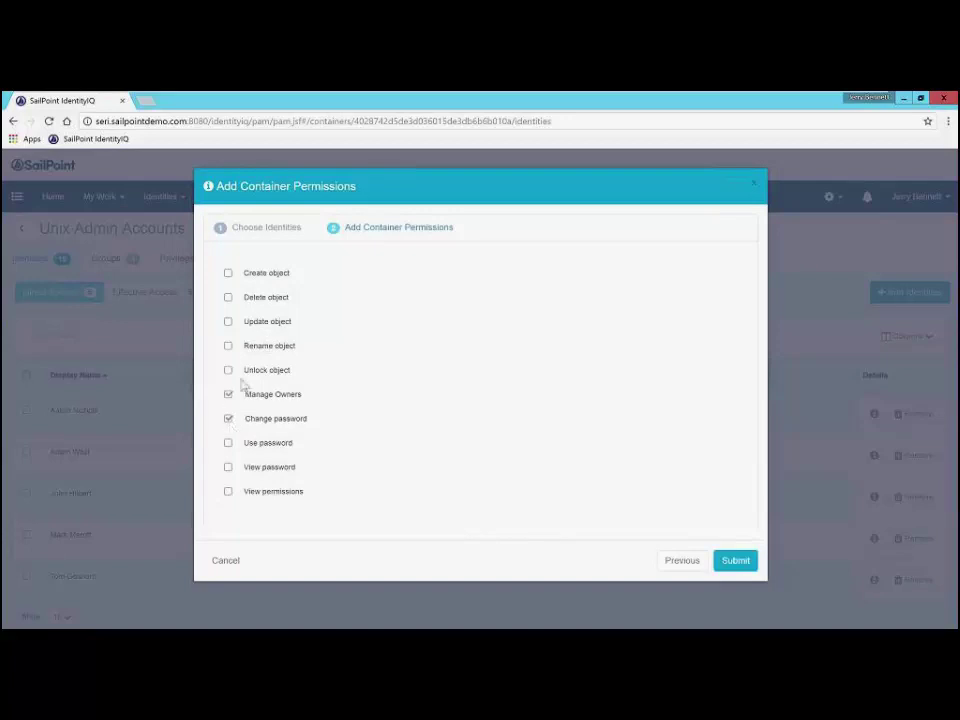
left_click(228, 442)
left_click(228, 467)
left_click(229, 491)
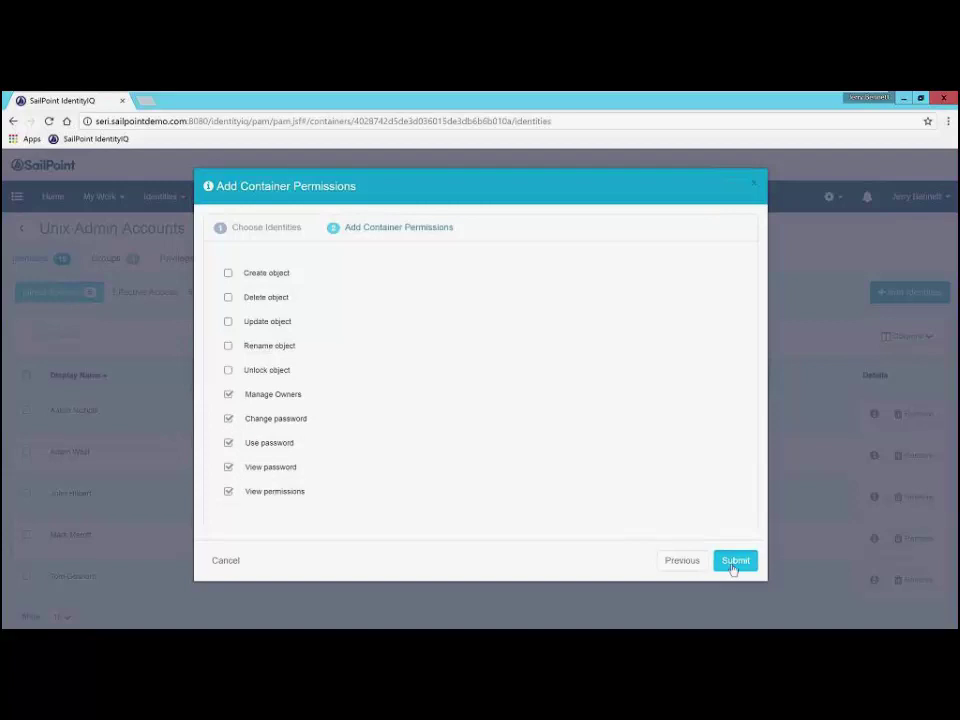
left_click(734, 565)
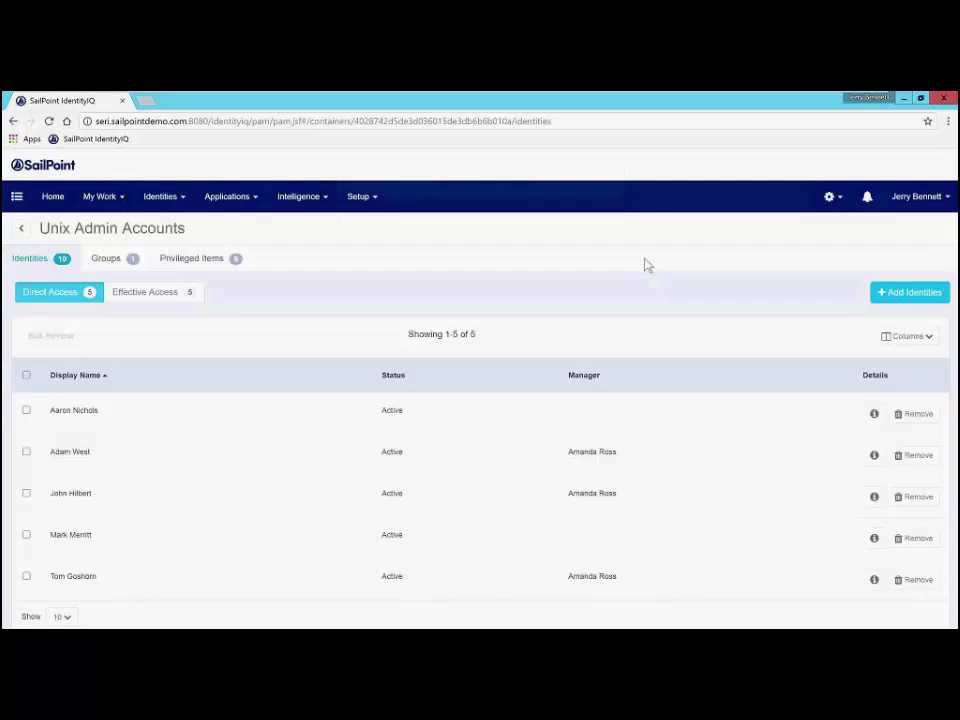
- Log out of the requester's account and log in to IdentityIQ from the browser profile of the employee's manager
left_click(922, 197)
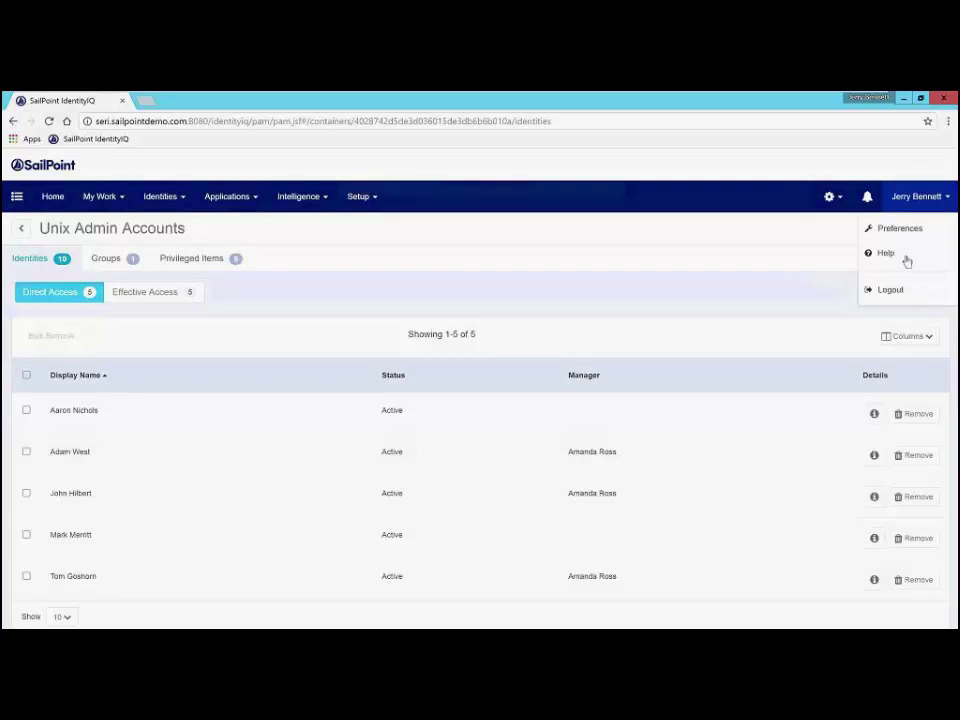
left_click(896, 291)
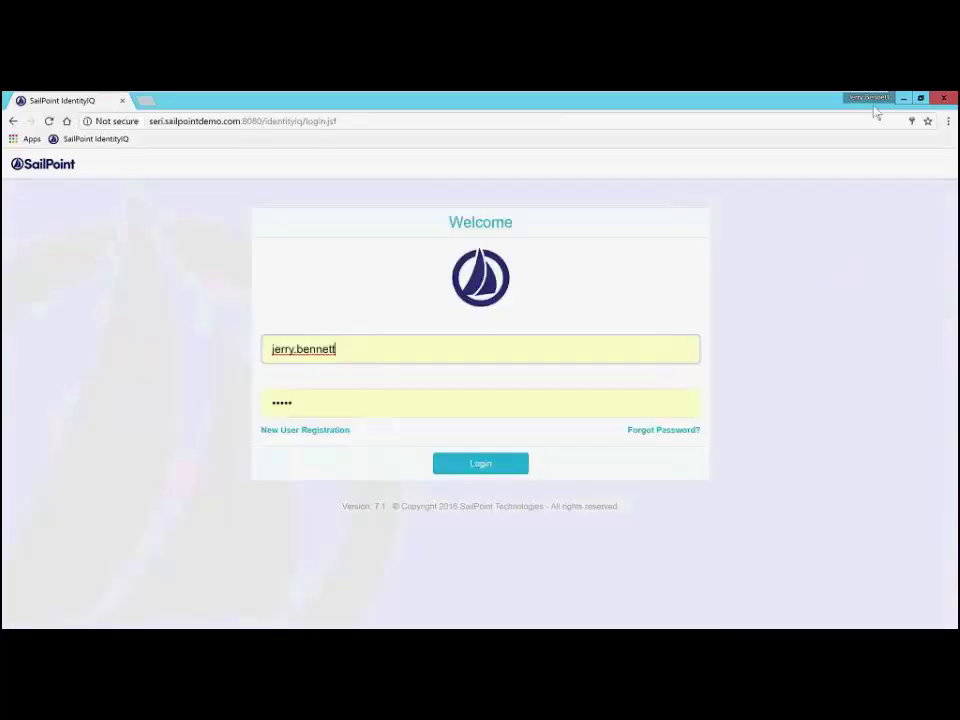
left_click(870, 99)
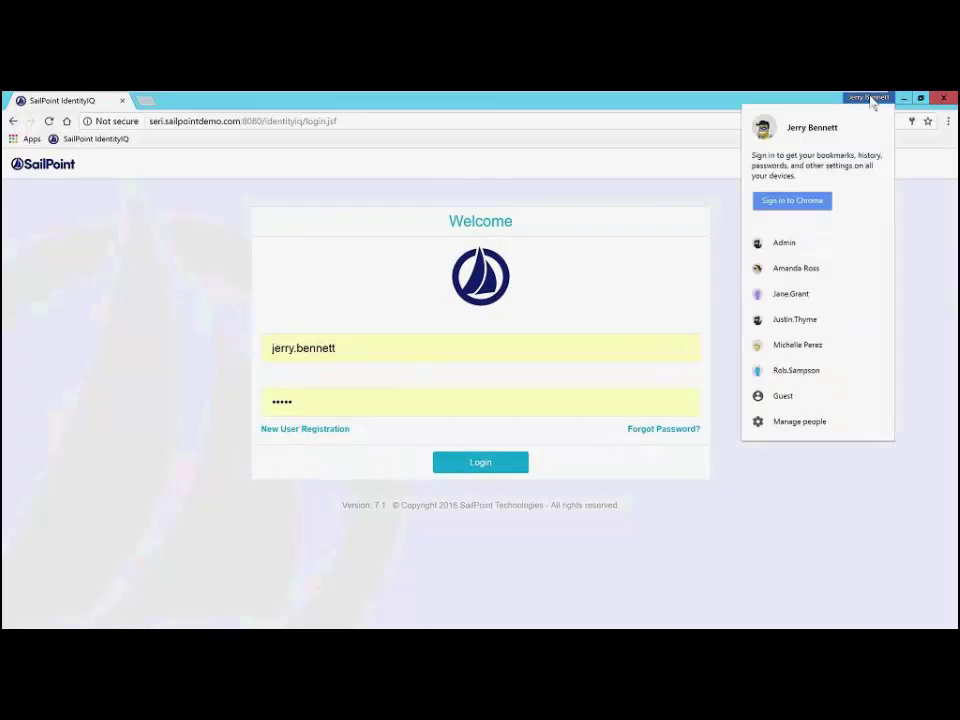
left_click(797, 268)
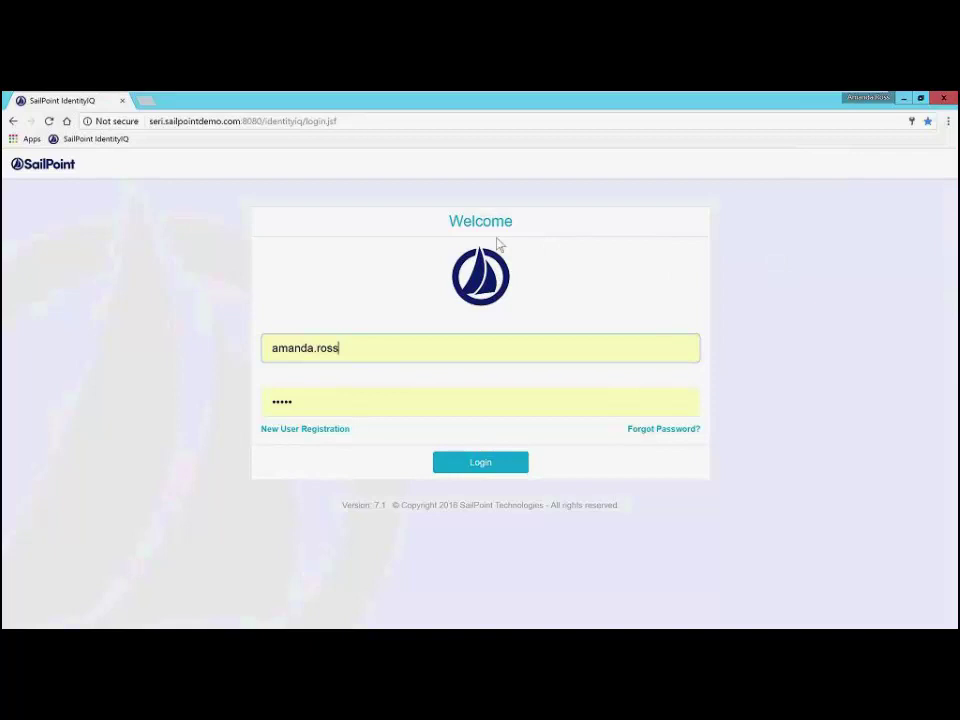
left_click(474, 463)
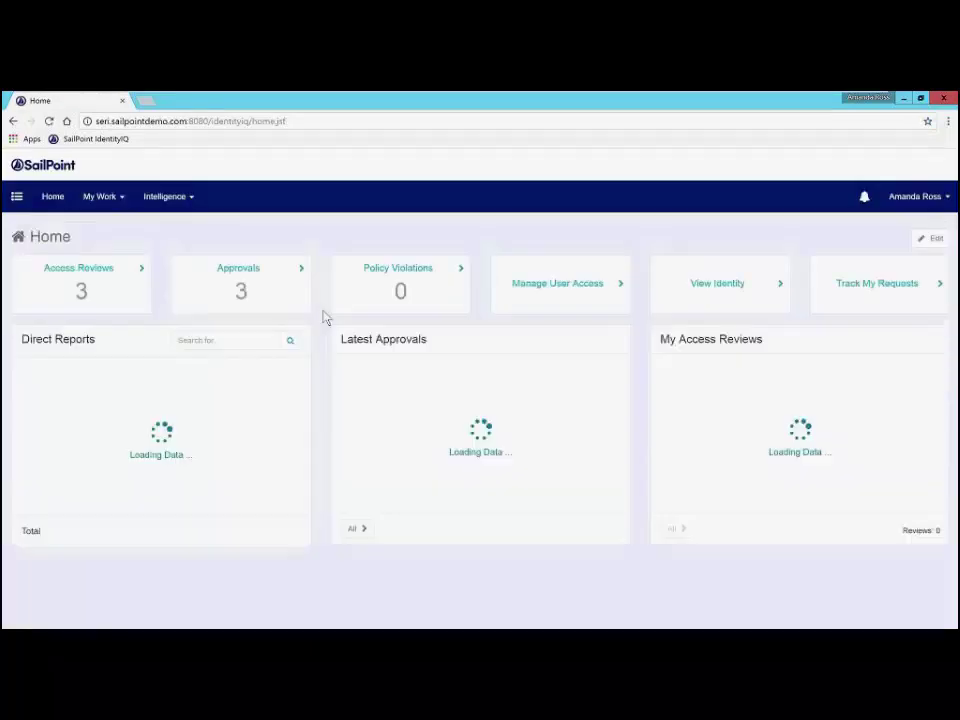
- Open the pending approval for the employee's Unix Admin Accounts permissions, approve it and complete the approval
left_click(242, 295)
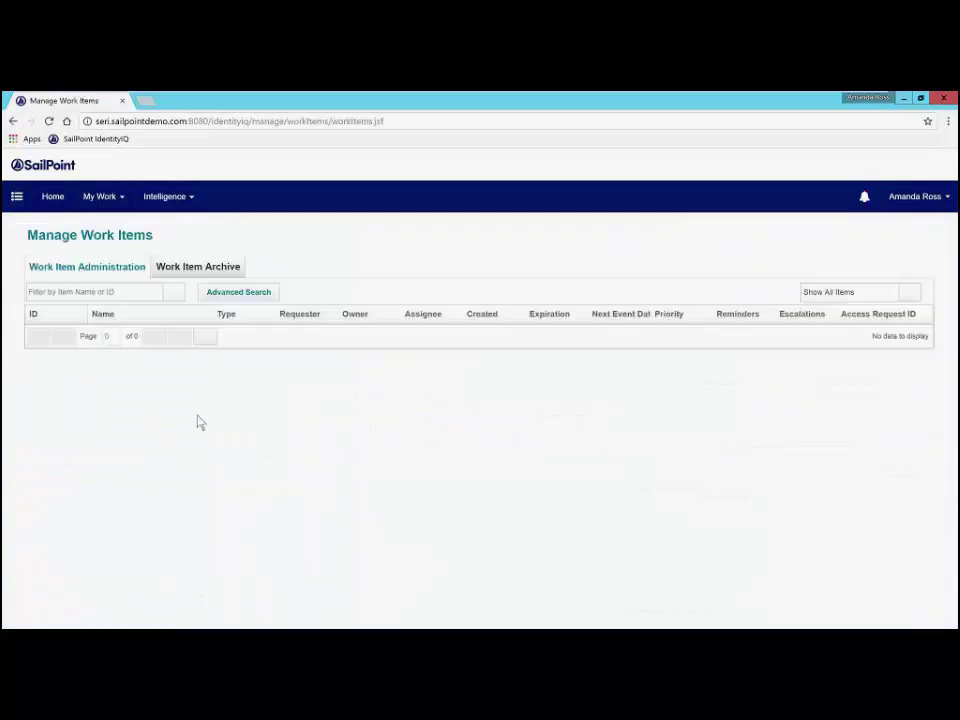
left_click(143, 421)
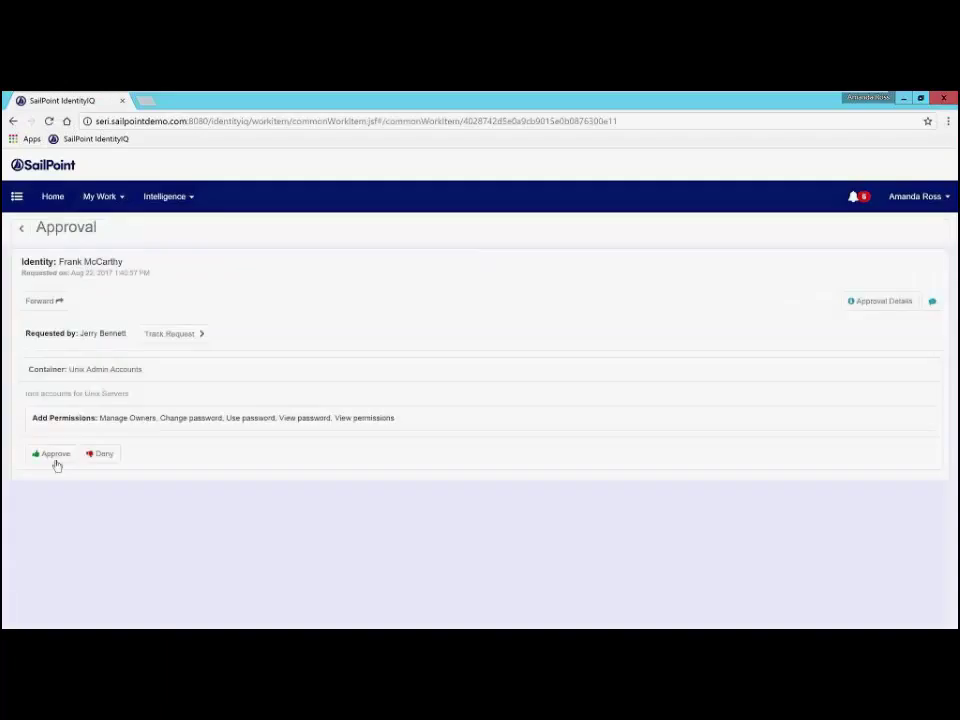
left_click(57, 455)
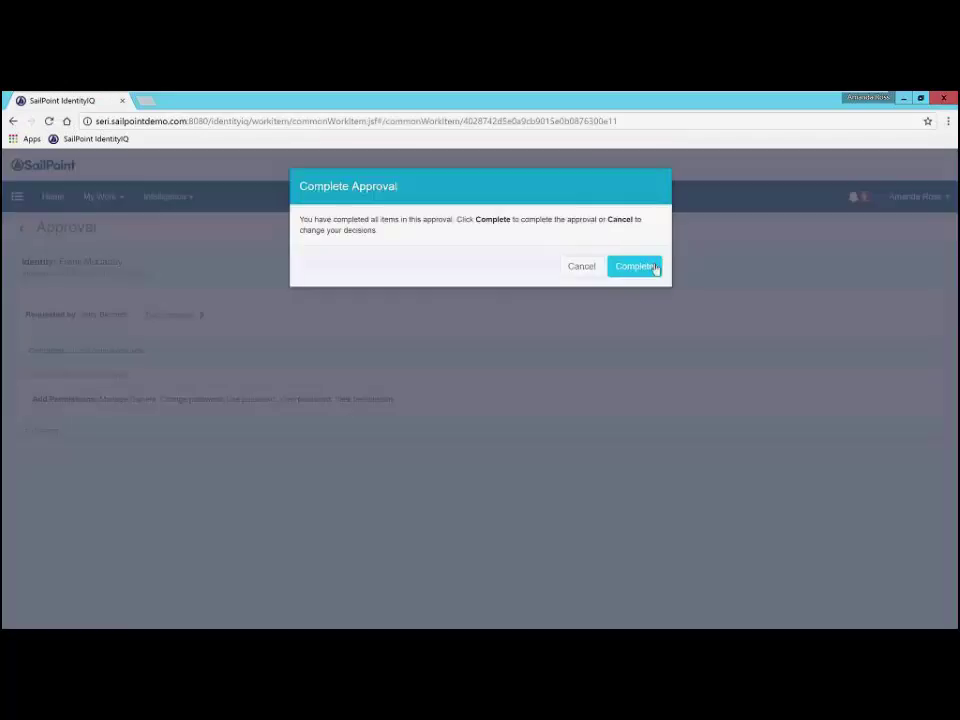
left_click(652, 268)
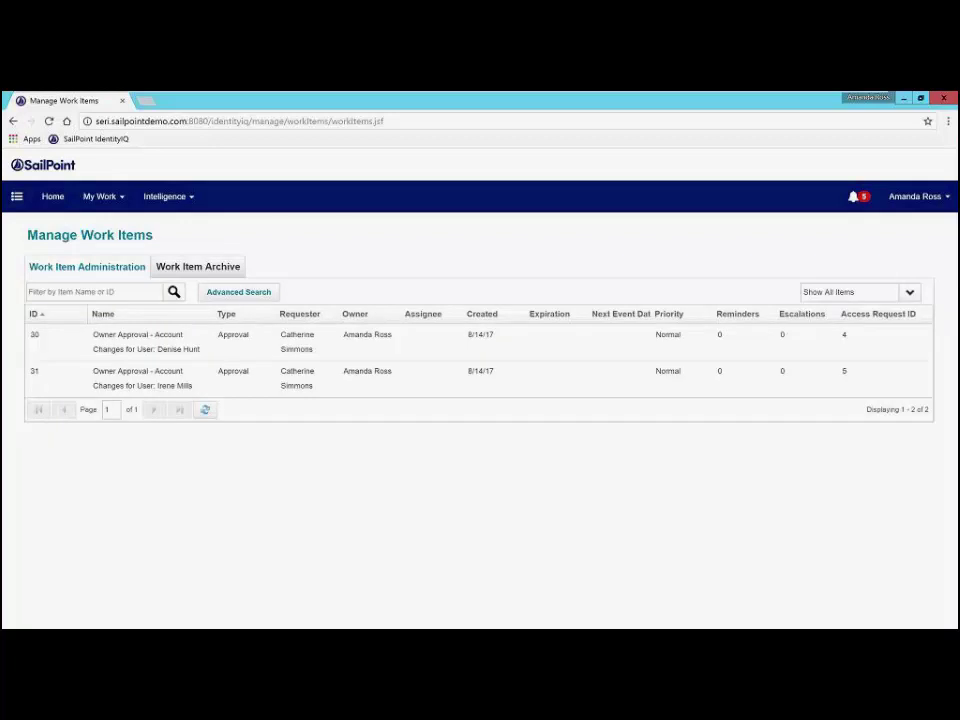
- Log out of the manager's account and log in from the browser profile of the earlier Windows Admins approver
left_click(912, 200)
left_click(896, 292)
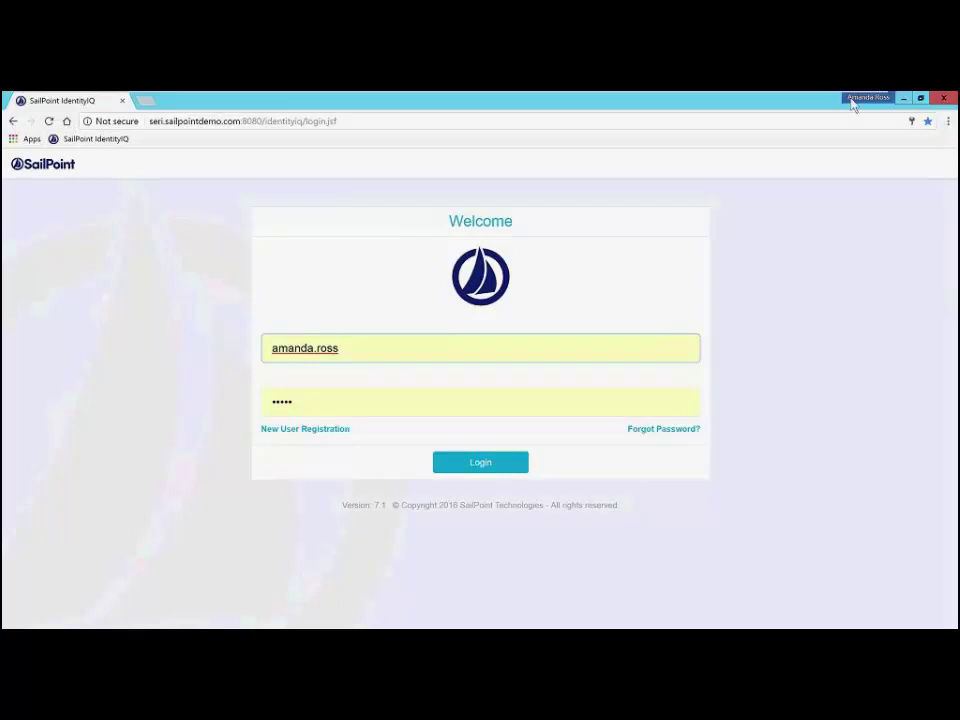
left_click(864, 99)
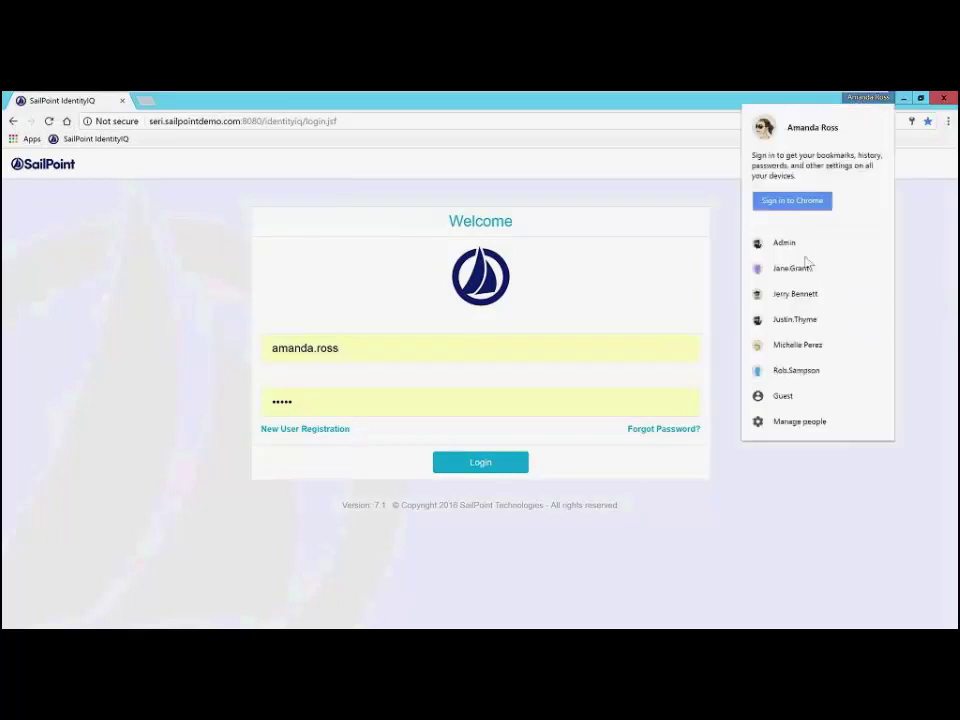
left_click(805, 320)
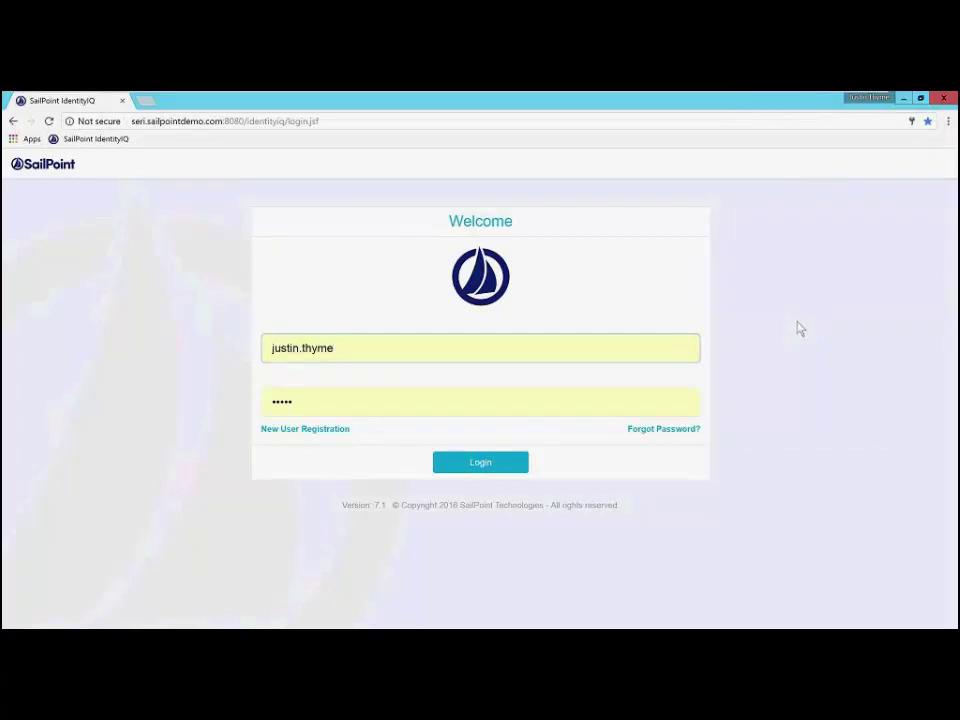
left_click(488, 470)
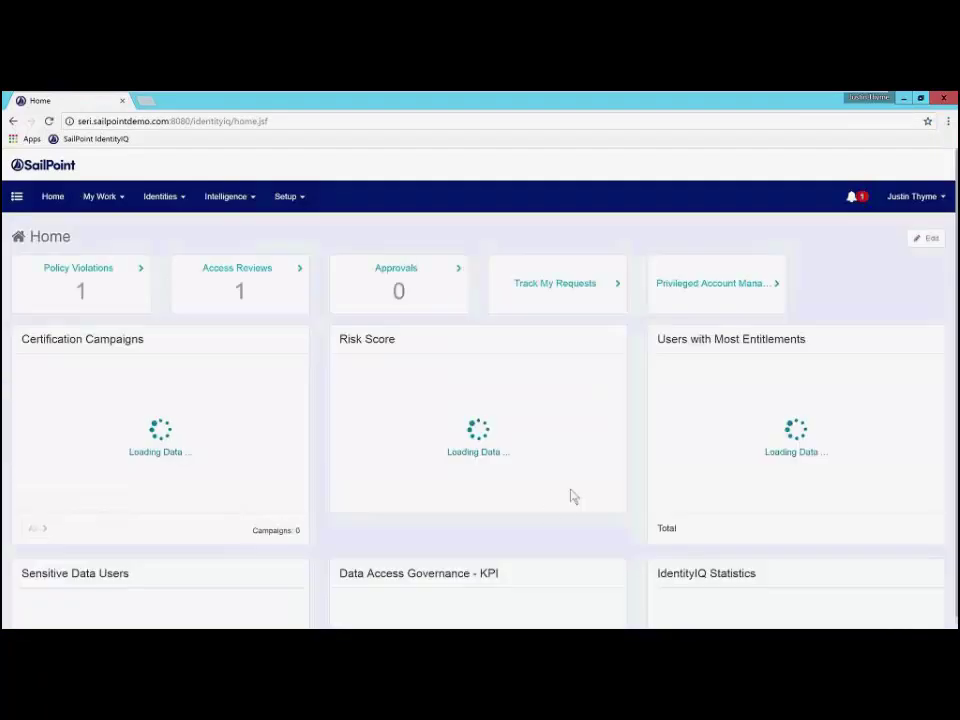
- Open the Unix Admin Accounts container in Privileged Account Management and view the details of its Unix Admins group
left_click(697, 300)
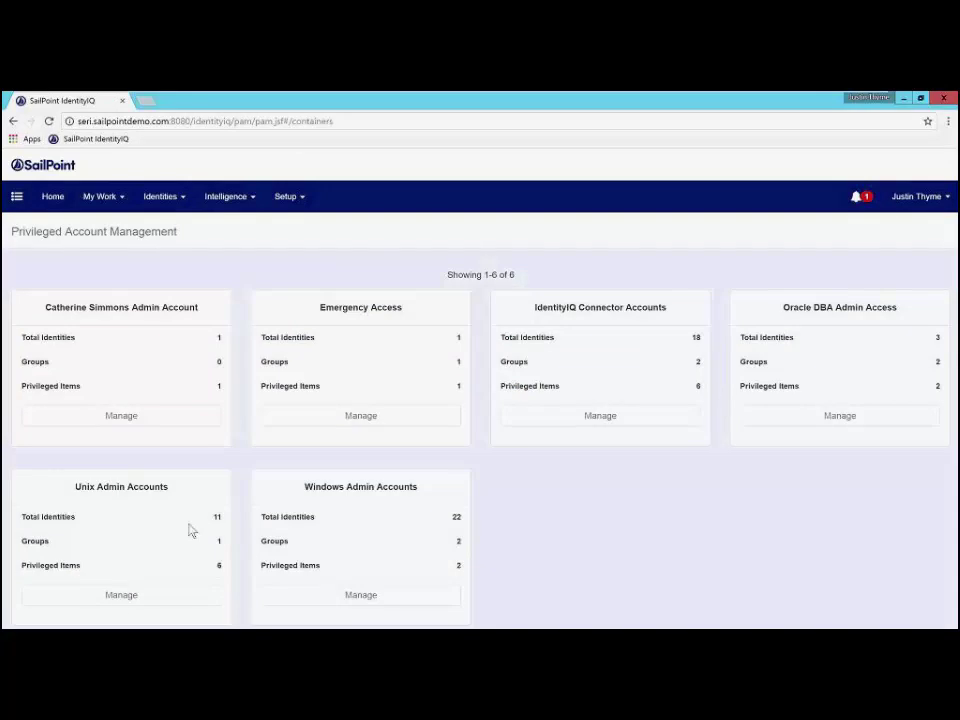
left_click(126, 599)
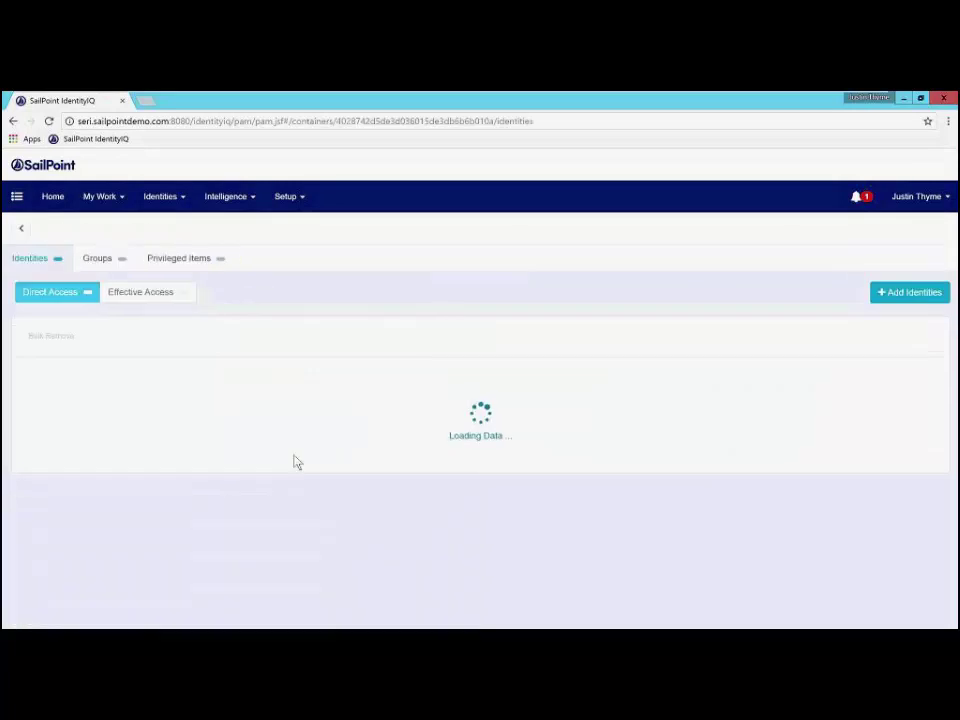
left_click(103, 262)
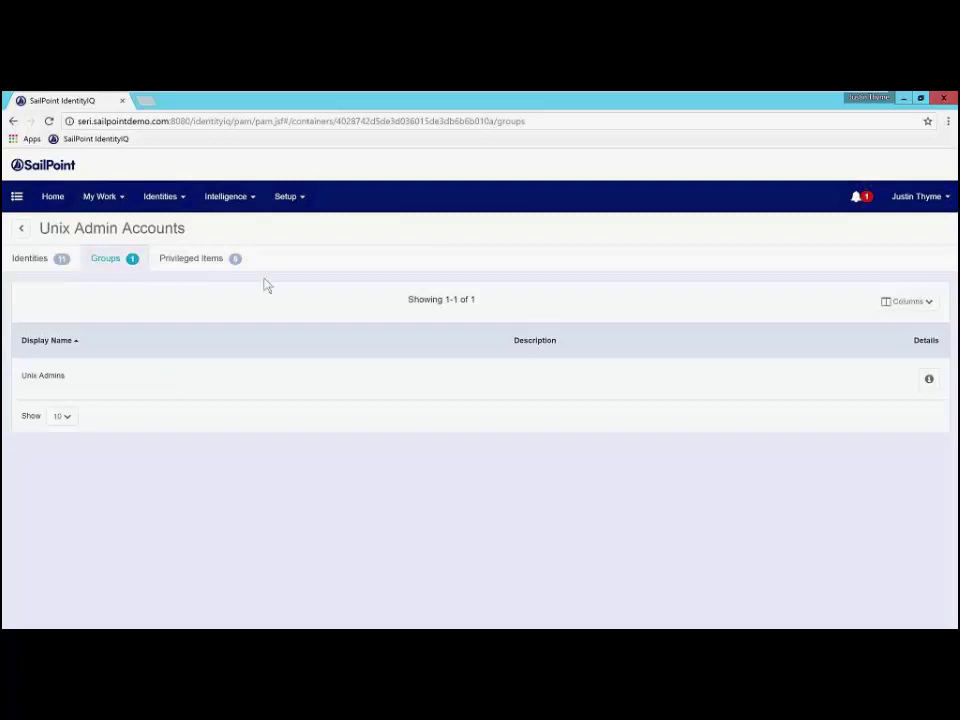
left_click(929, 379)
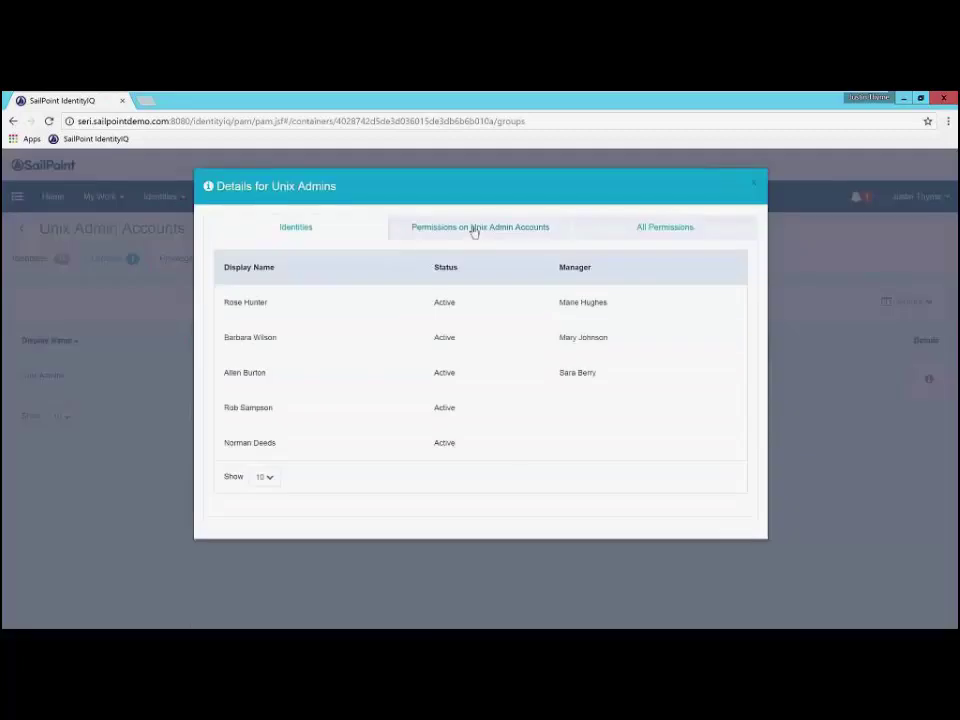
- Review the Unix Admins group's permissions on Unix Admin Accounts and the direct container permissions of the employee whose request was approved
left_click(474, 230)
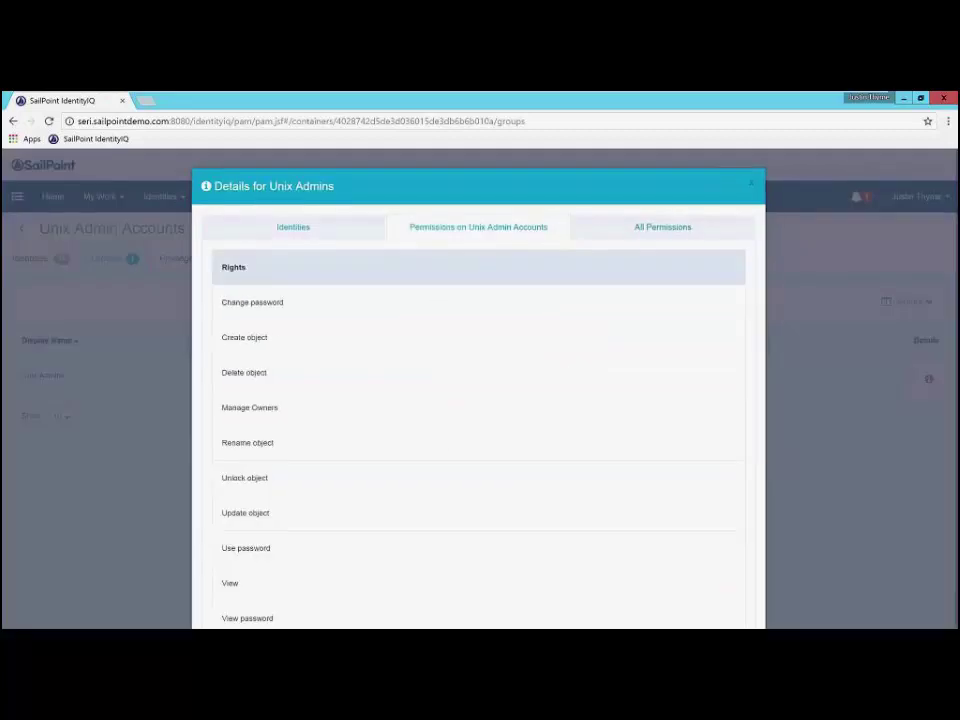
left_click(752, 188)
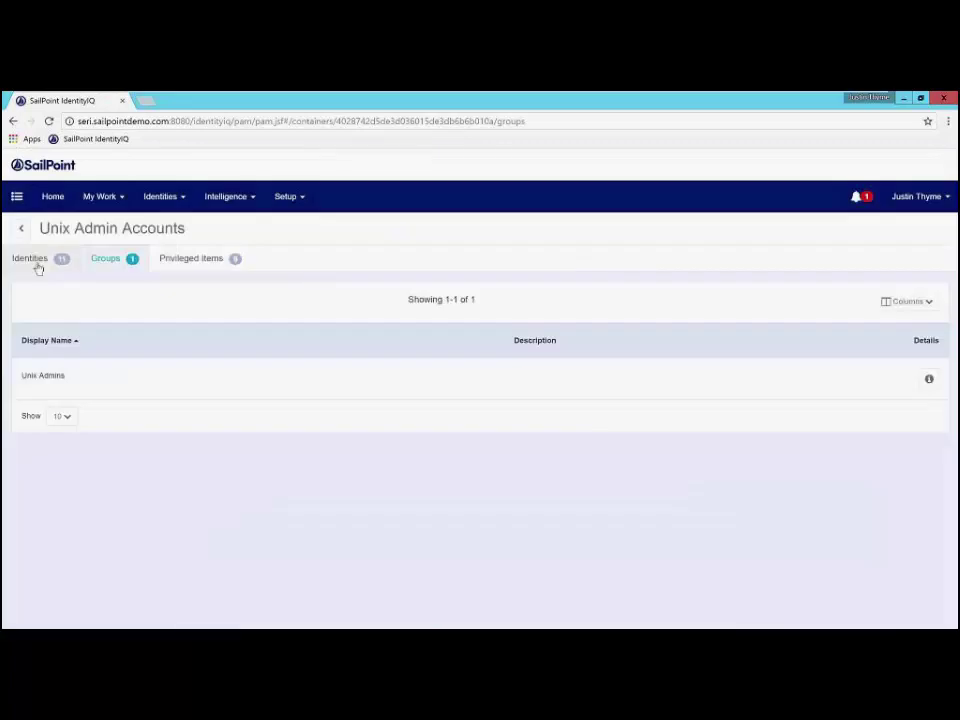
left_click(33, 262)
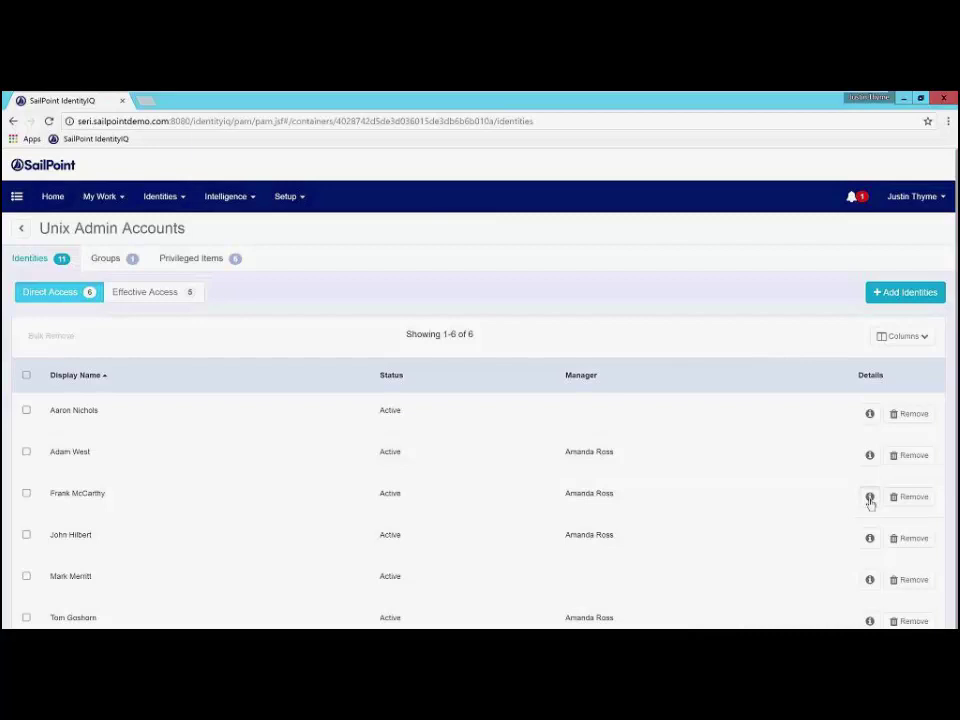
left_click(869, 498)
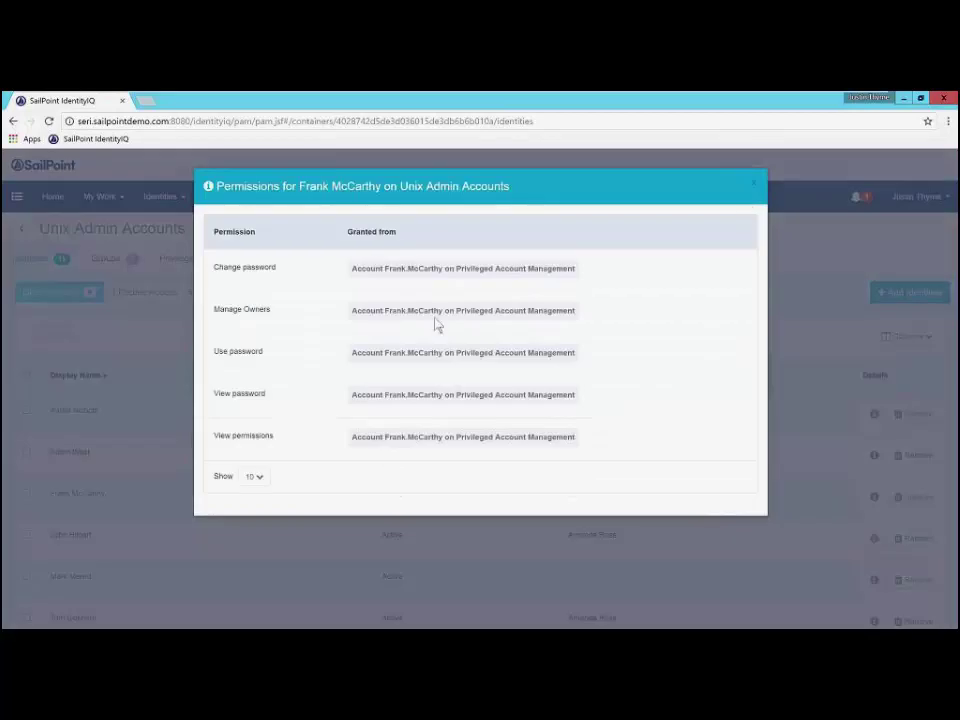
left_click(753, 187)
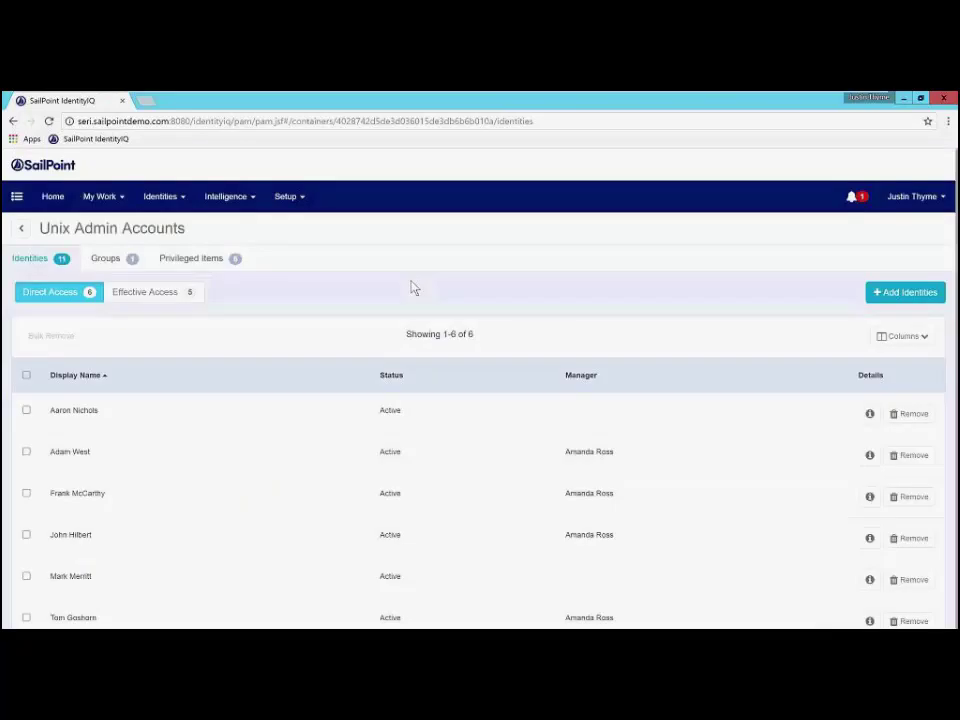
- Open the Oracle DBA Admin Access container and review all of the Oracle Database Administrators group's permissions on it
left_click(25, 230)
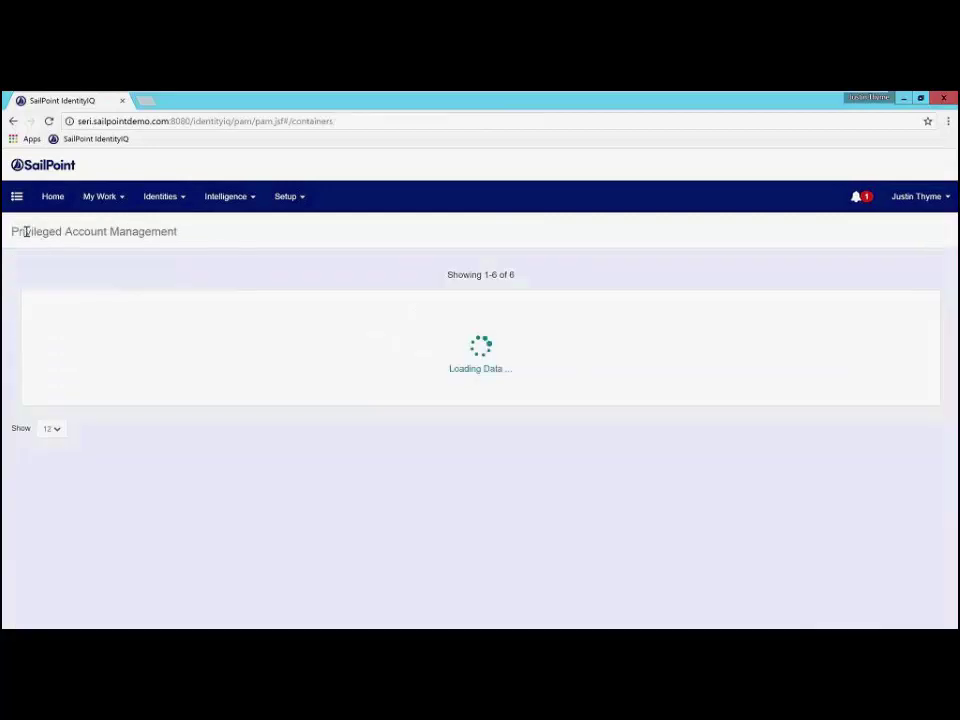
left_click(840, 418)
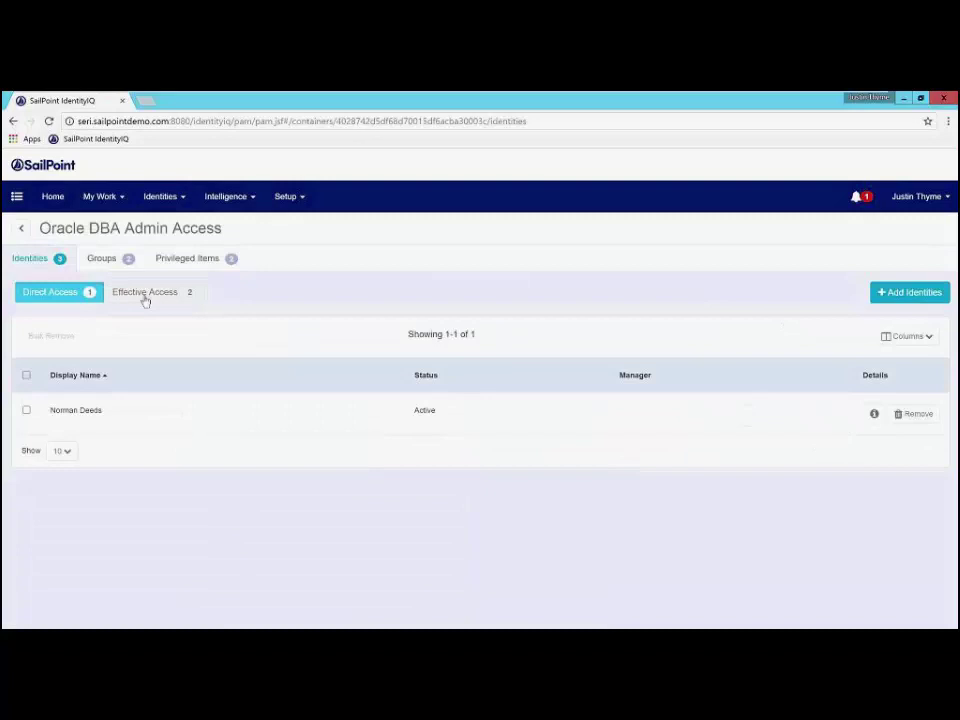
left_click(105, 260)
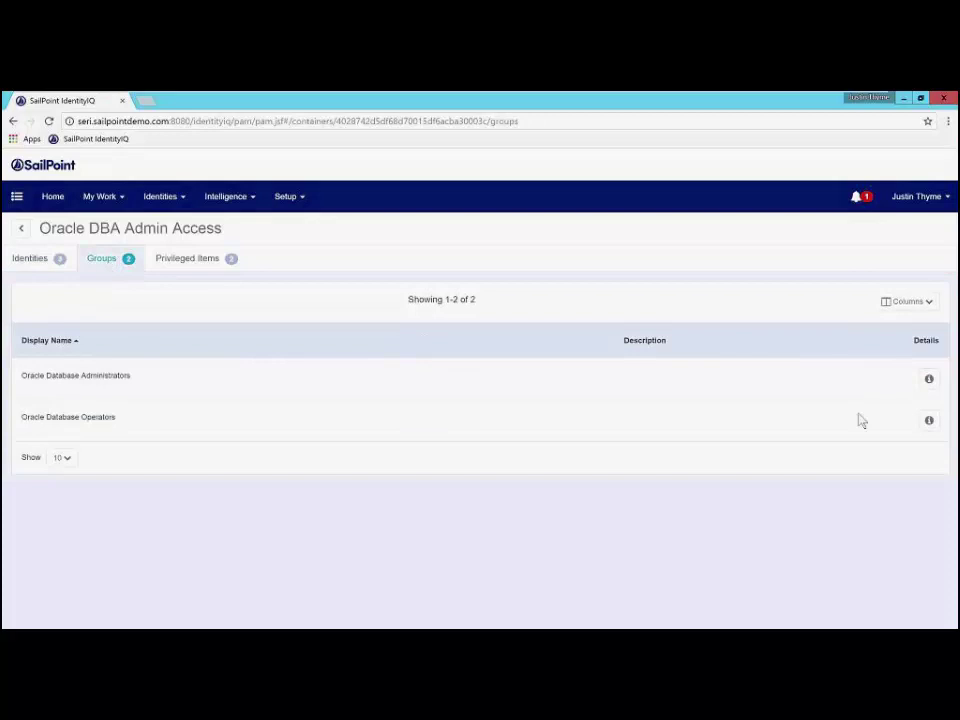
left_click(930, 383)
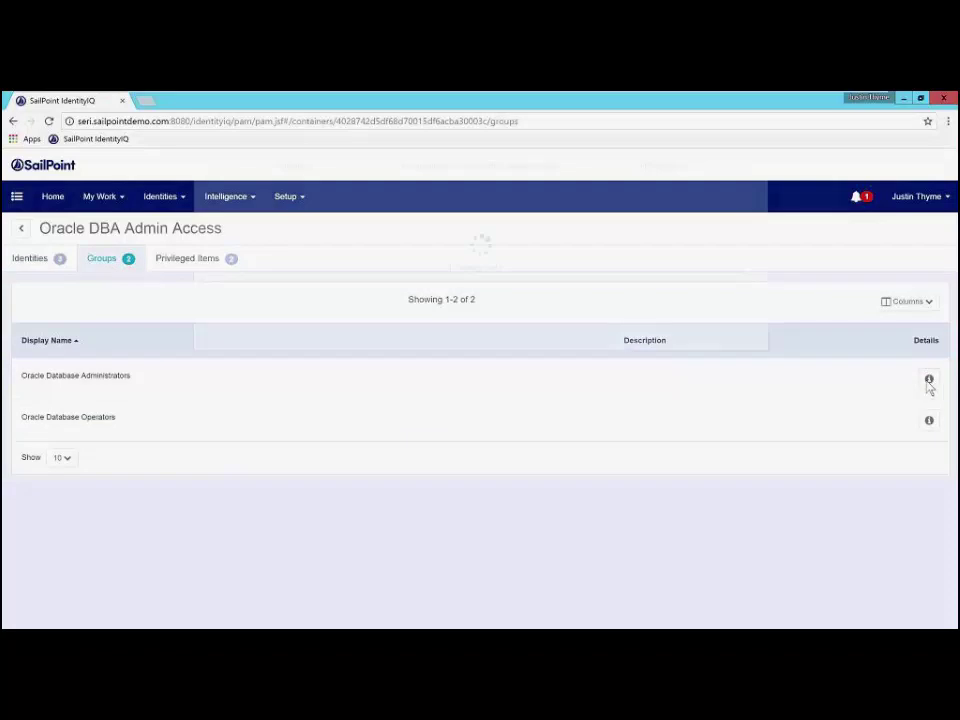
left_click(504, 237)
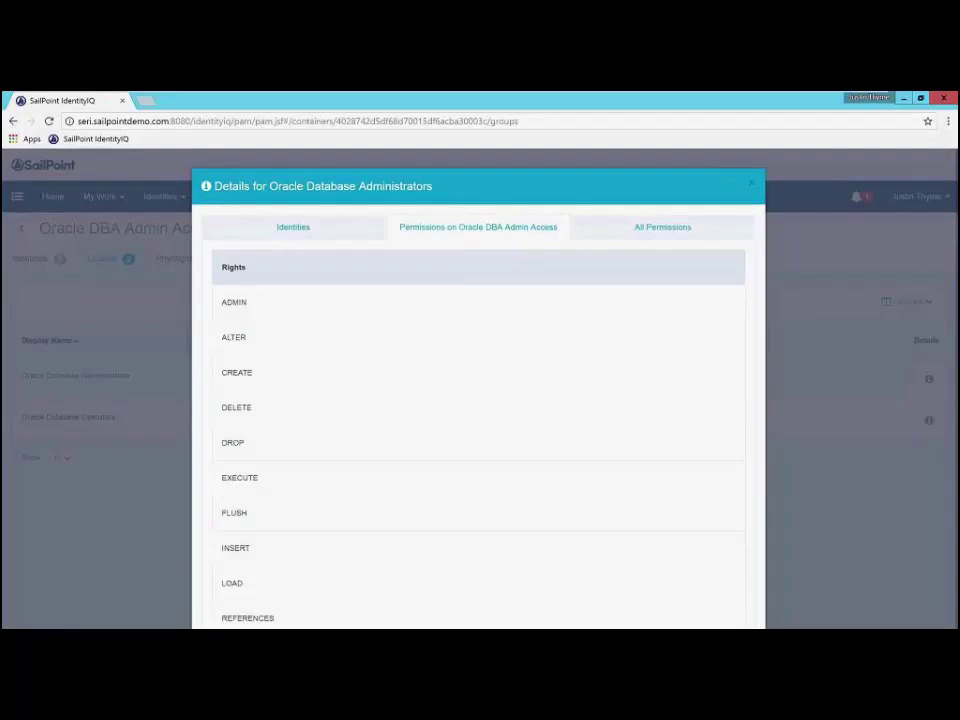
left_click(707, 596)
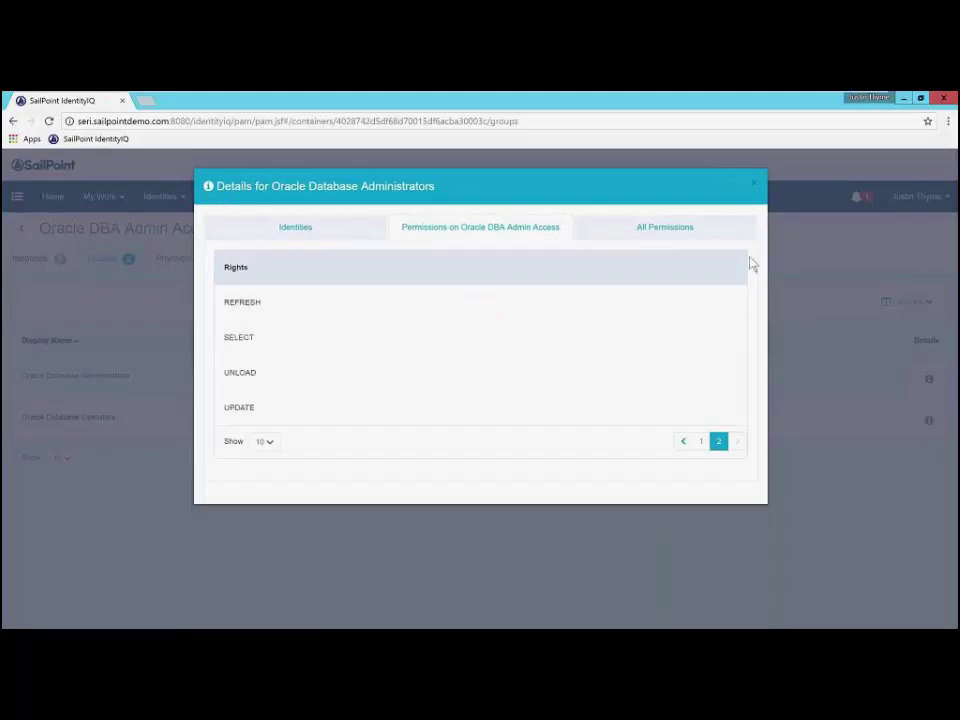
left_click(756, 187)
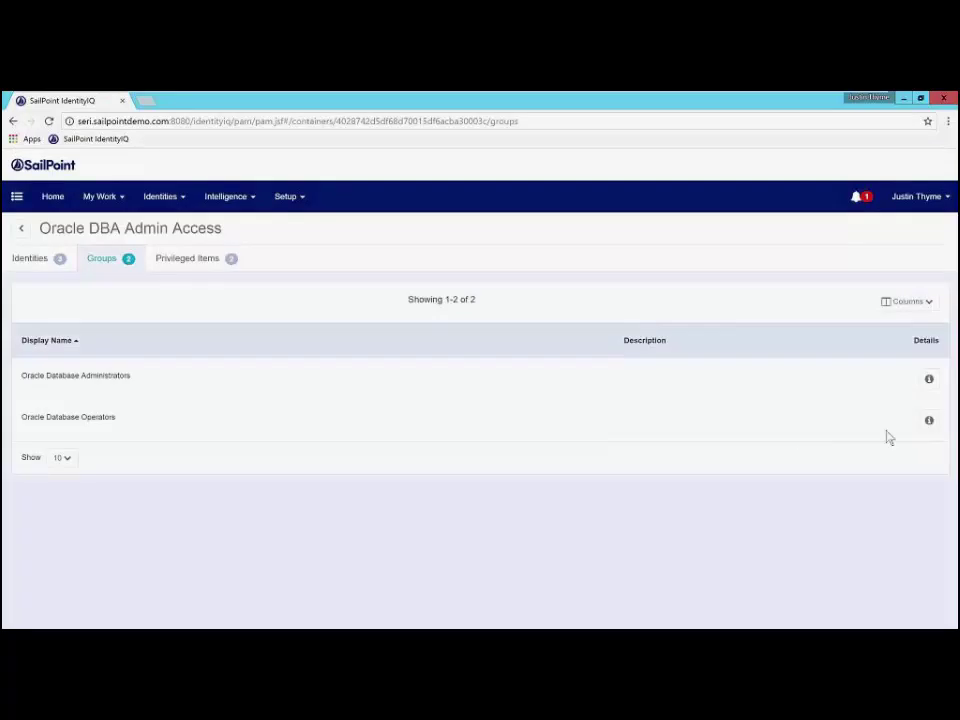
- Review the Oracle Database Operators group's permissions on Oracle DBA Admin Access and return to the home page
left_click(929, 422)
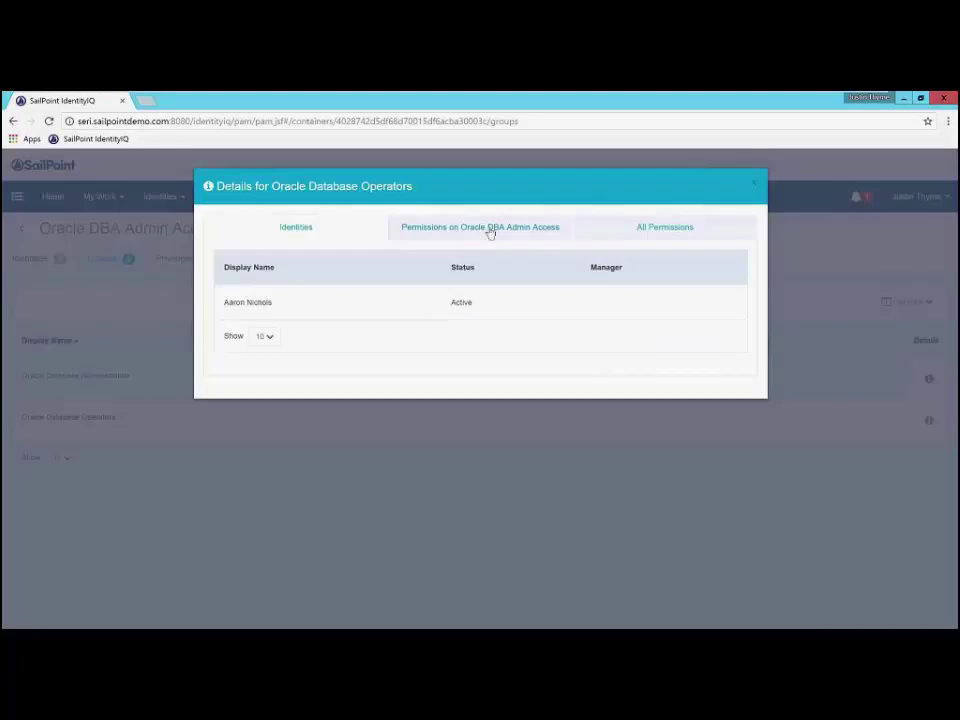
left_click(491, 229)
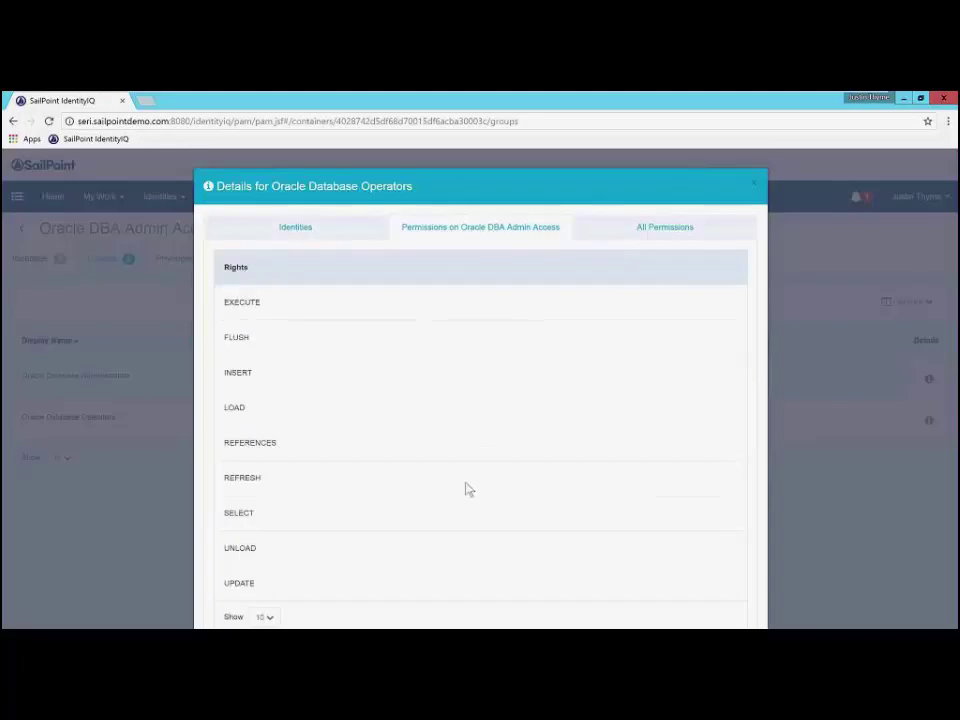
left_click(757, 189)
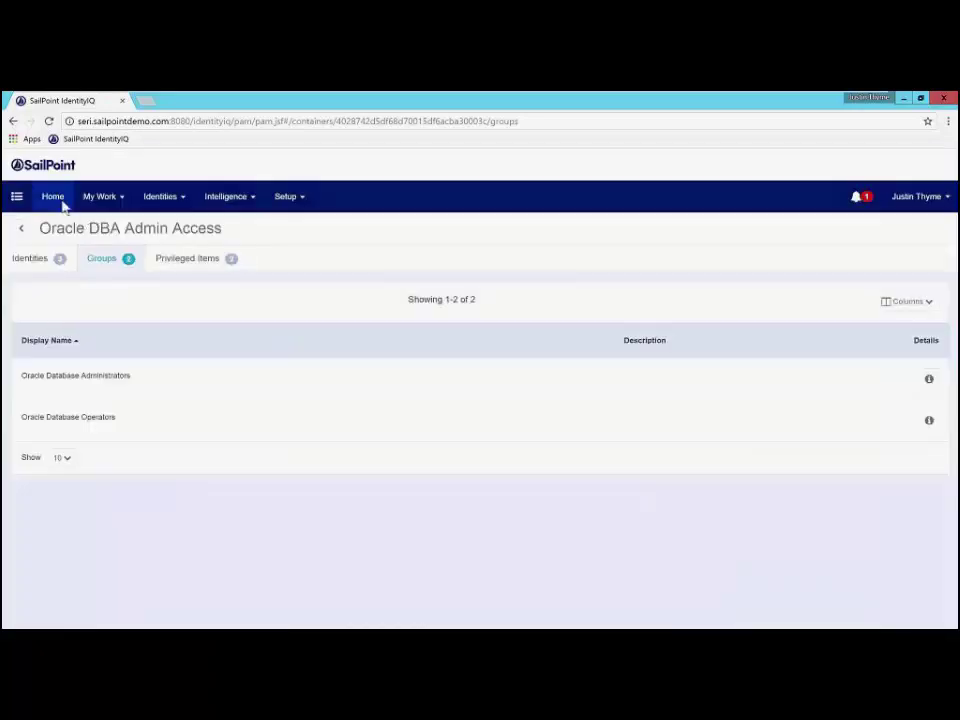
left_click(60, 202)
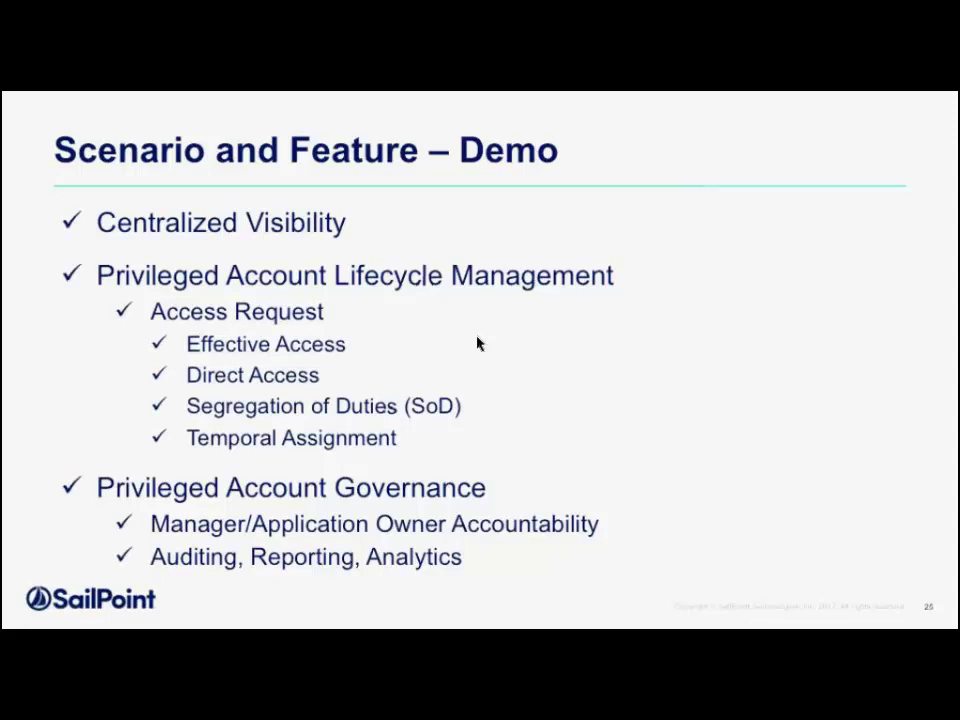
key("Right")
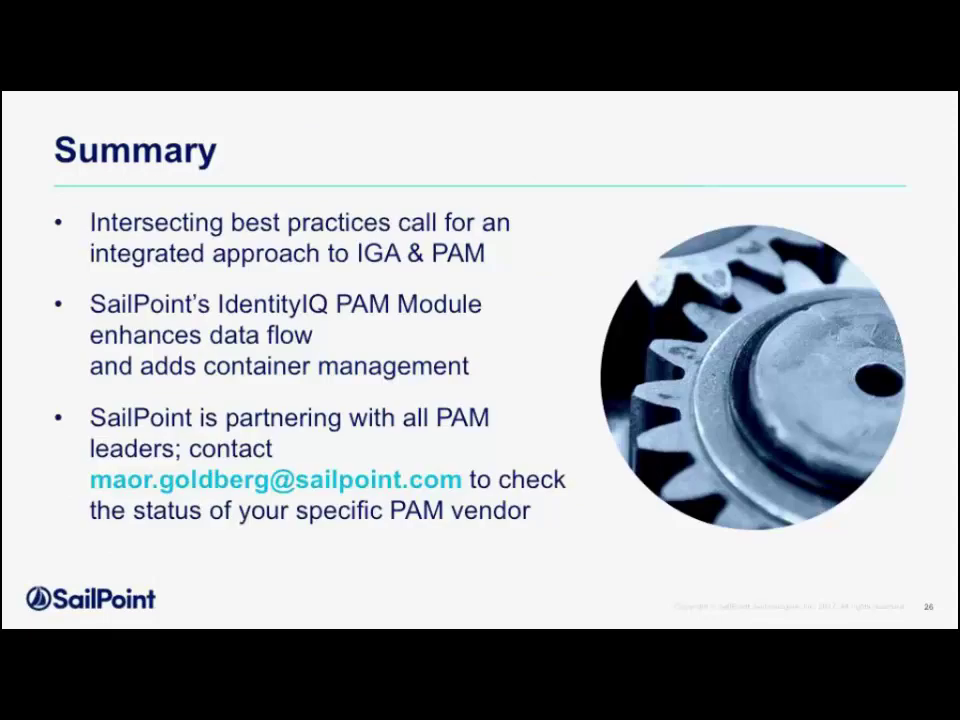